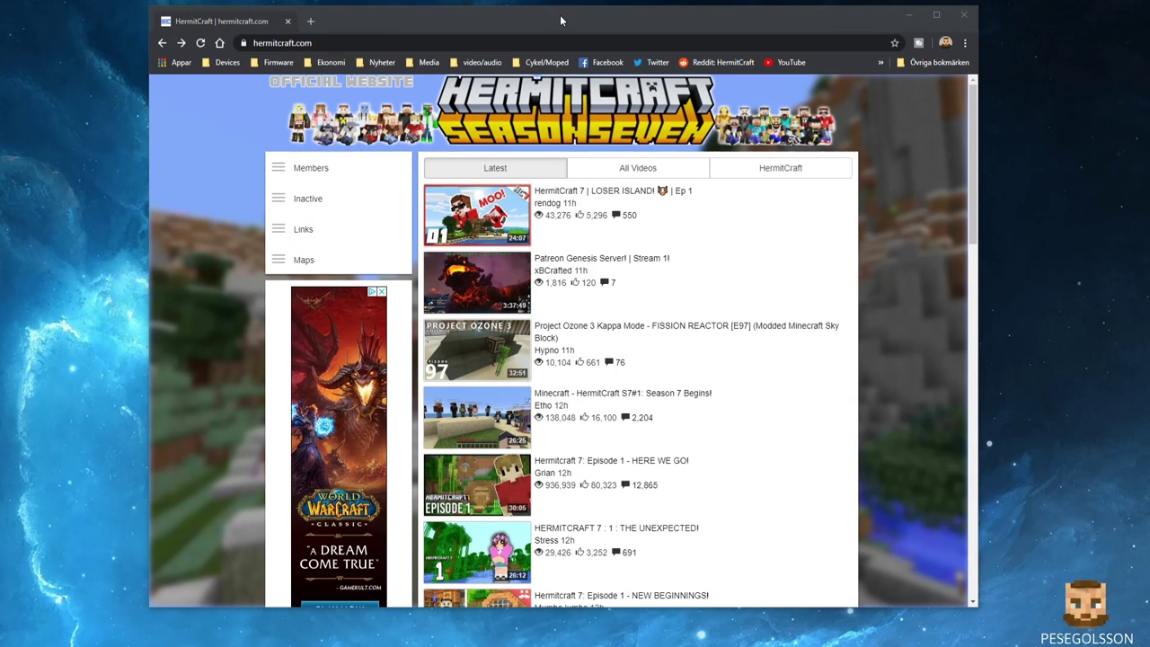
- Nudge the browser window showing hermitcraft.com slightly to the right
left_click_drag(566, 20, 584, 20)
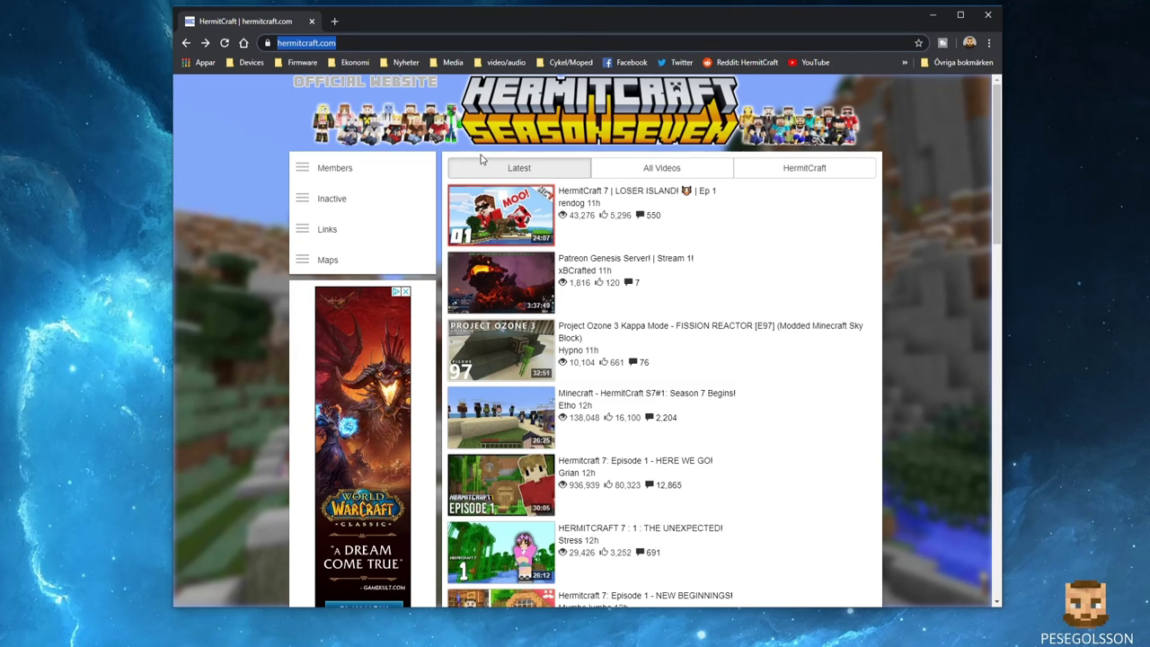
- Expand the Maps list, trigger the Vanilla S6 download, and cancel the duplicate save
left_click(301, 260)
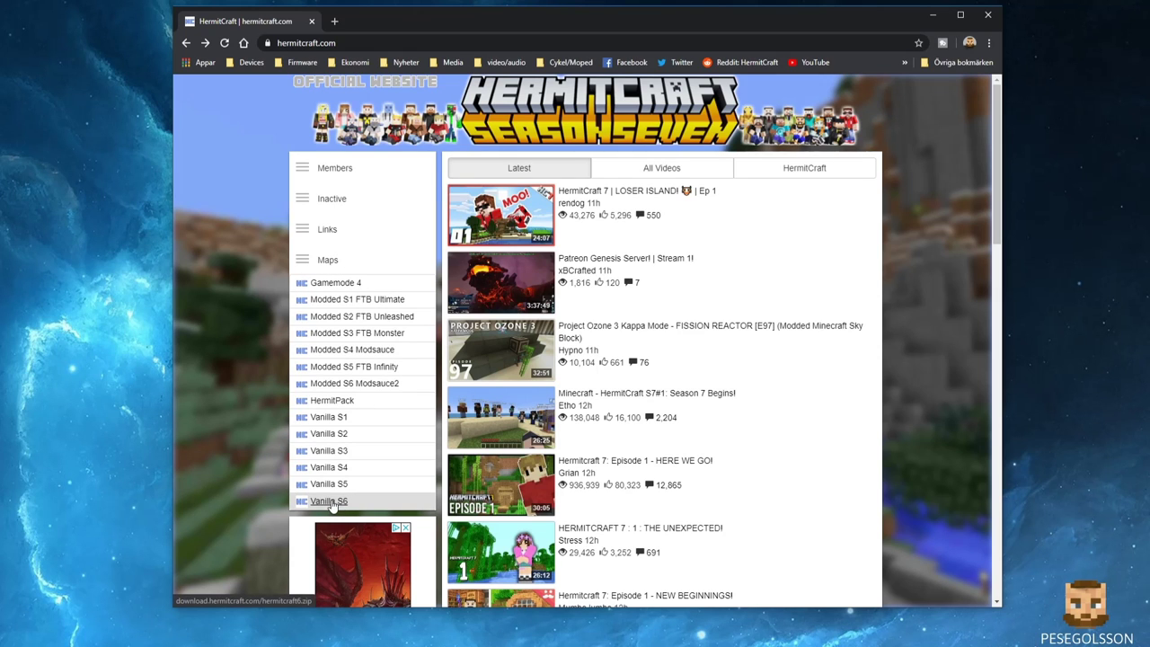
left_click(388, 493)
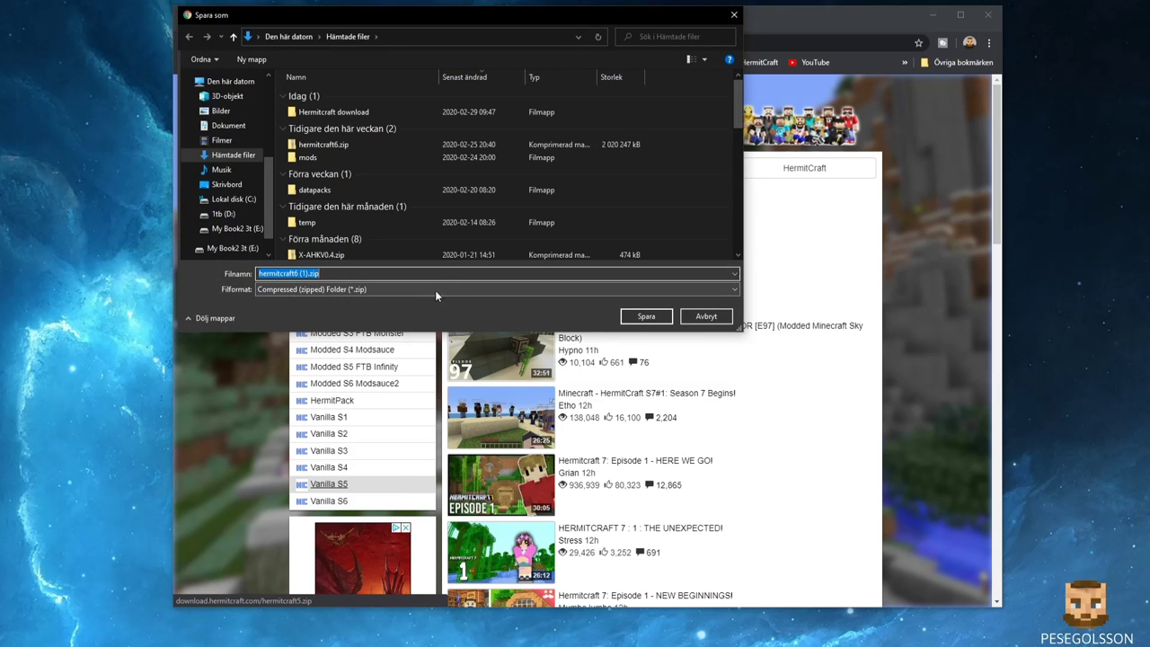
left_click(704, 317)
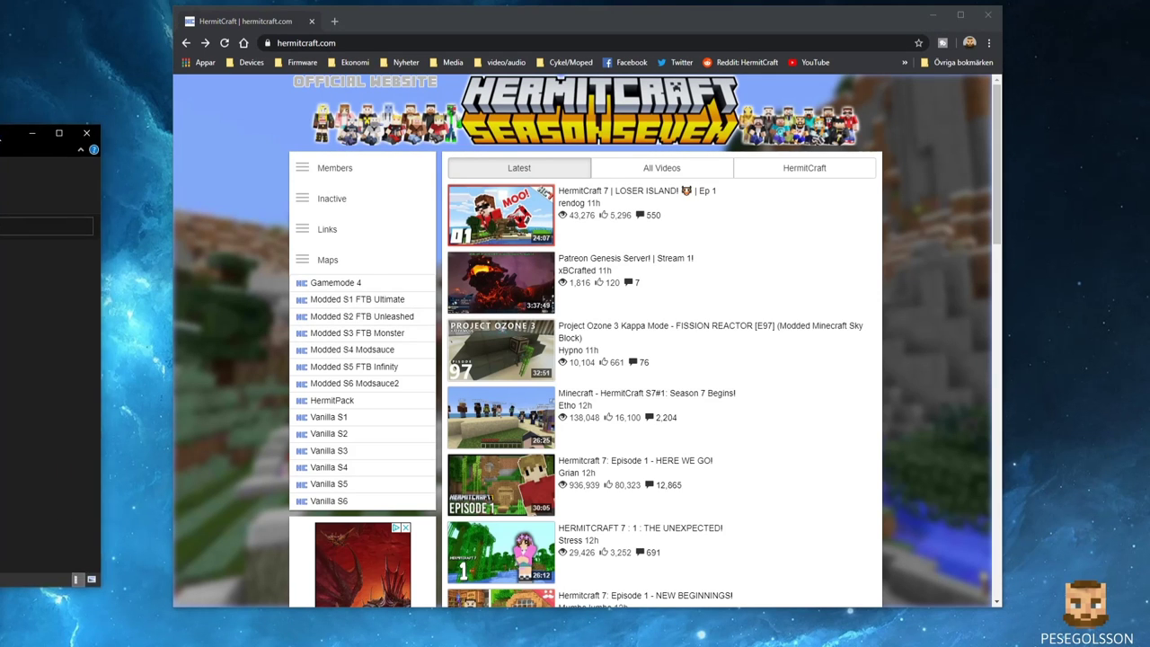
- Centre the Explorer window showing the Hermitcraft download folder with hermitcraft6.zip
left_click_drag(63, 127, 931, 129)
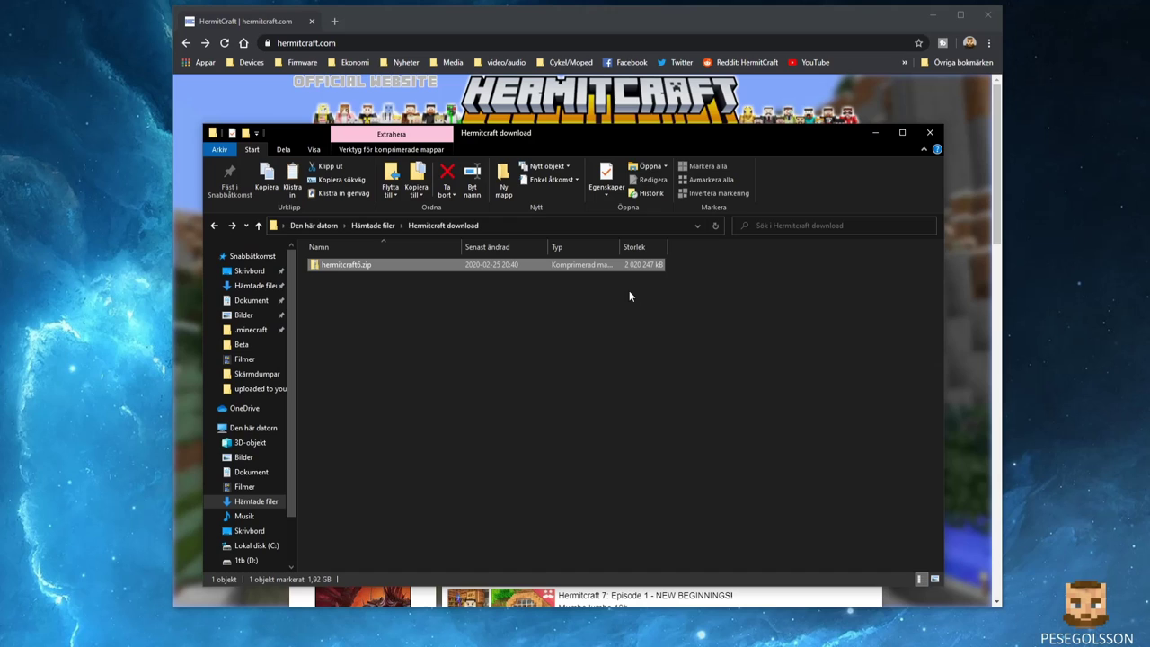
- Extract all of hermitcraft6.zip into a hermitcraft6 folder beside the archive
right_click(353, 266)
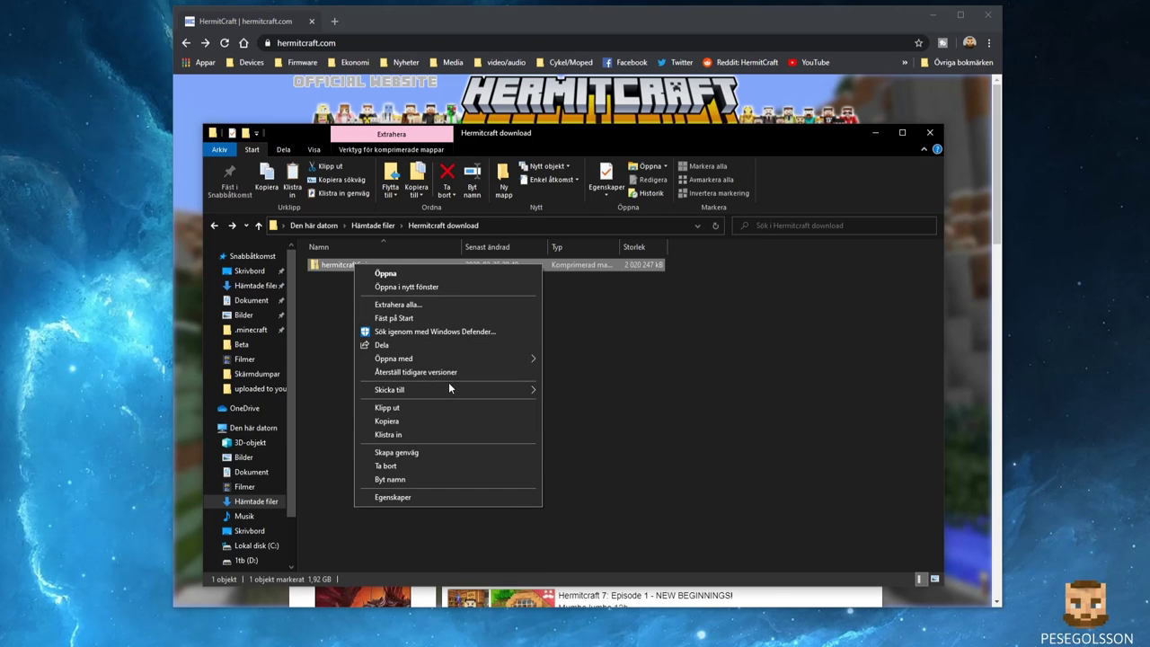
left_click(393, 306)
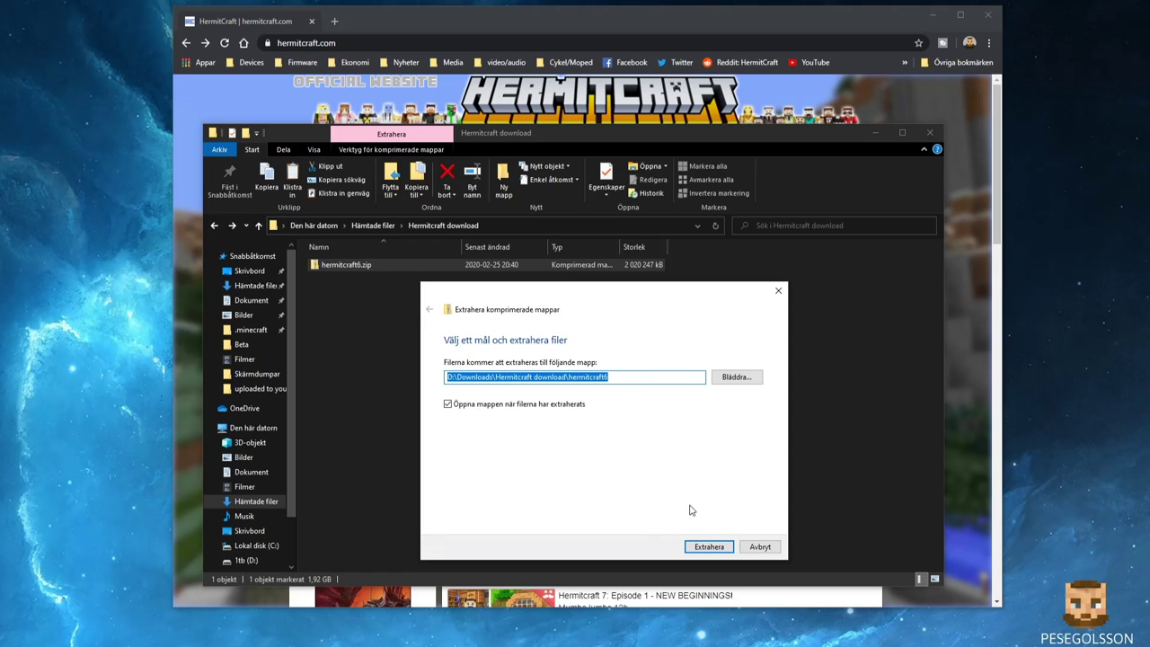
left_click_drag(629, 293, 701, 296)
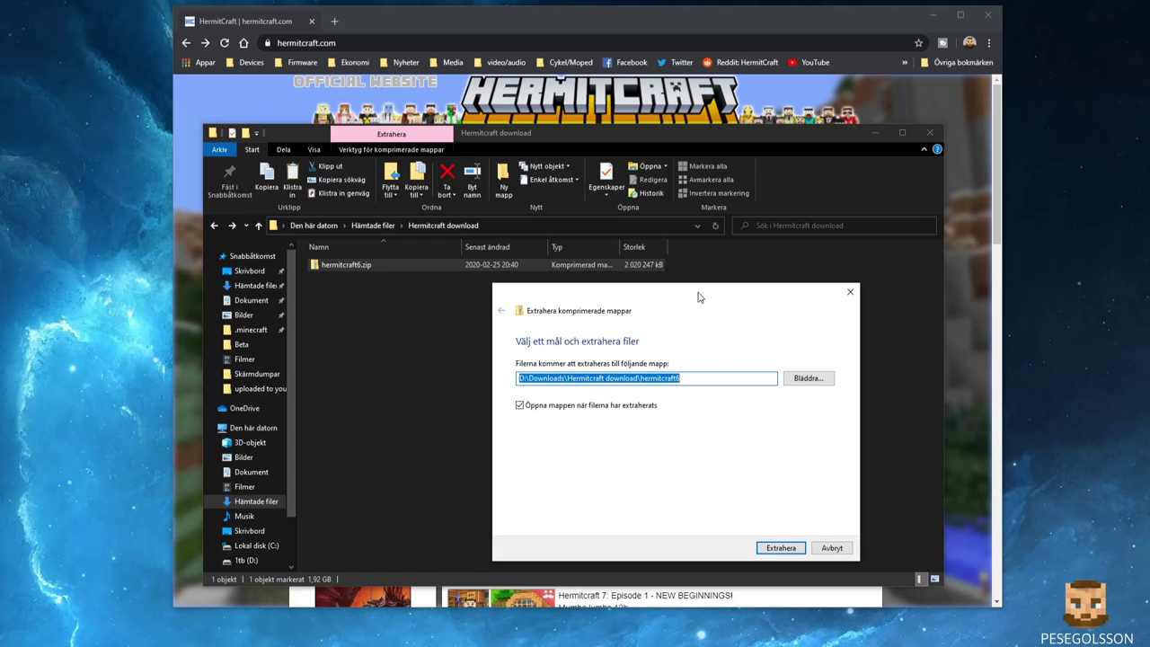
left_click(780, 549)
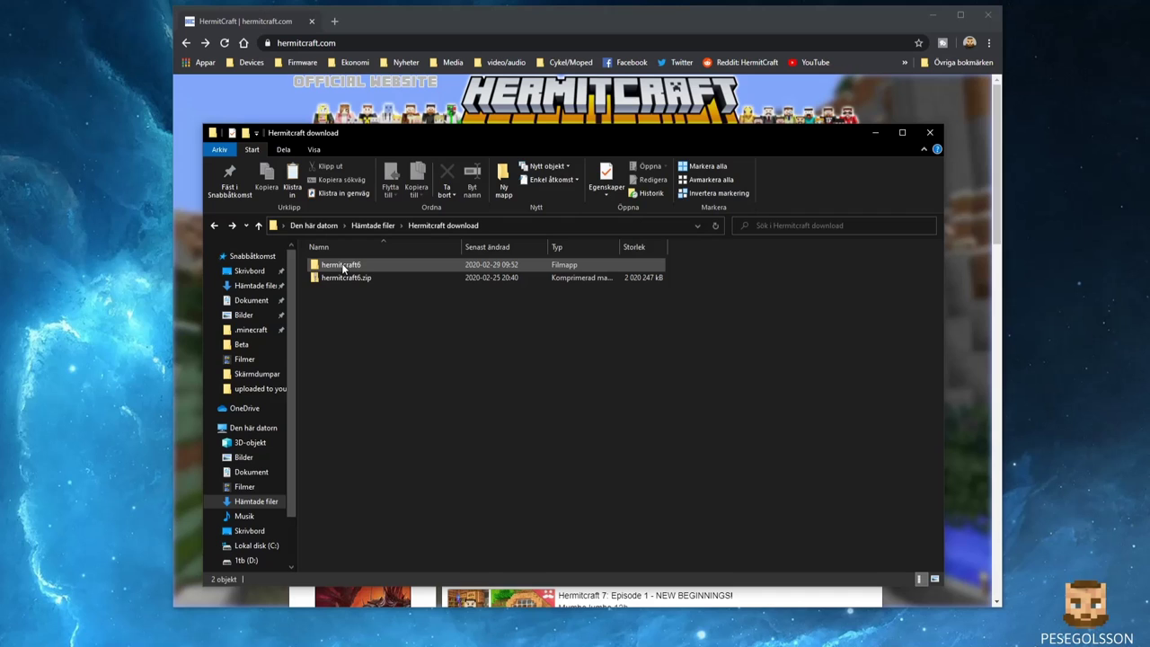
- Inspect the extracted hermitcraft6 folder's contents, then copy the hermitcraft6 folder
double_click(350, 266)
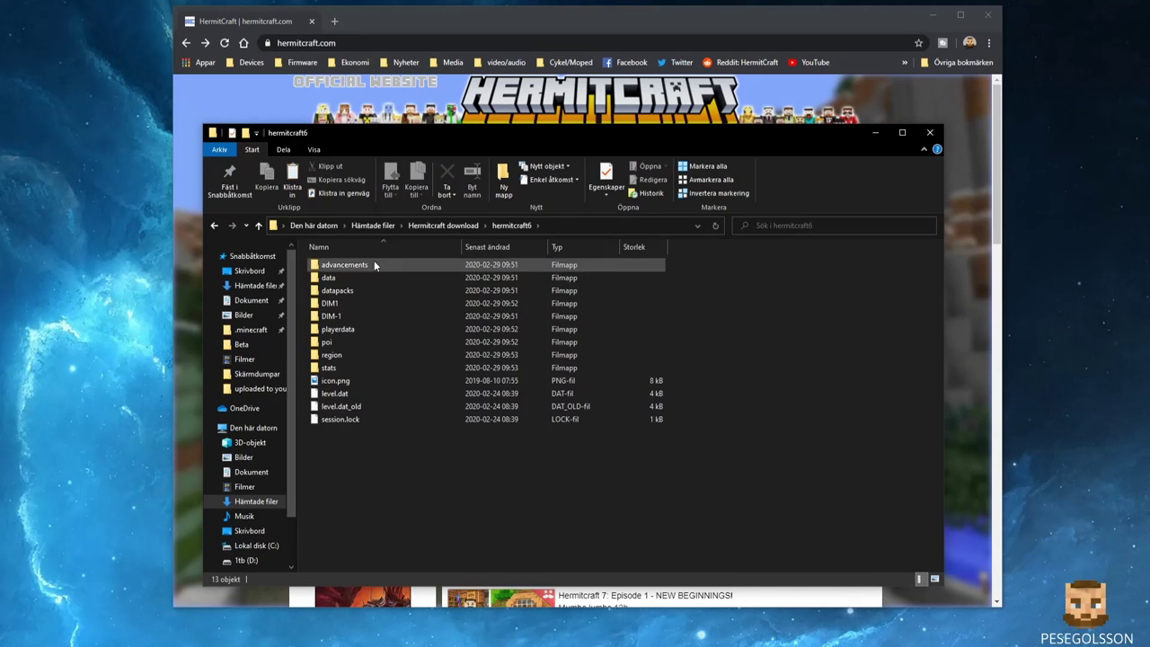
left_click(465, 226)
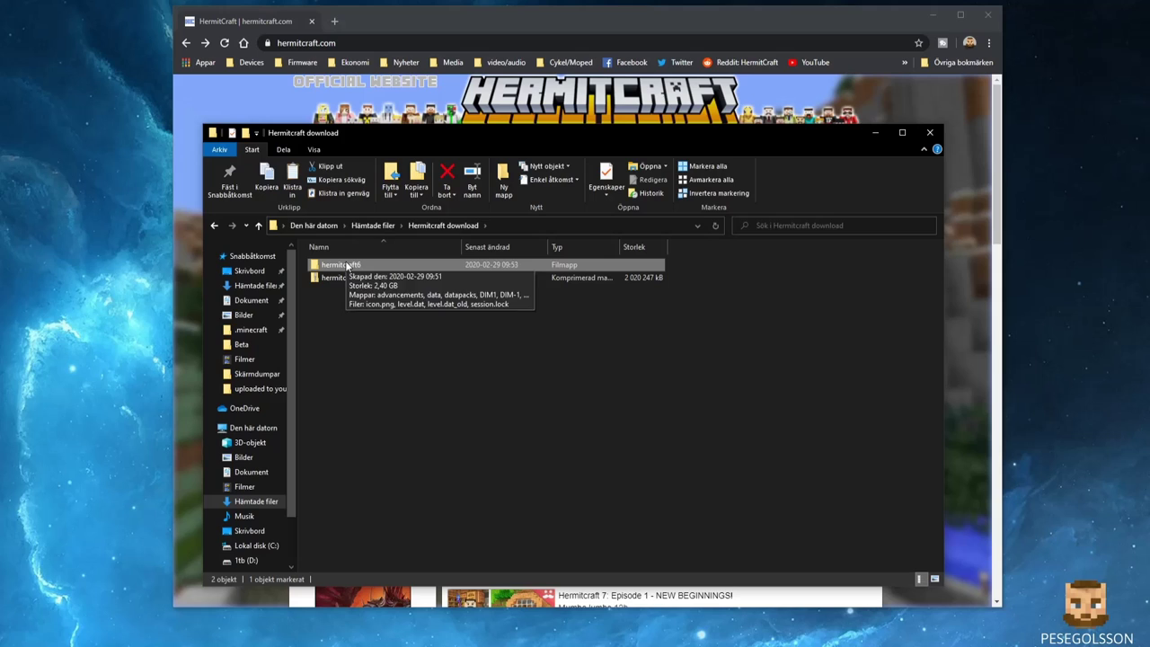
right_click(347, 267)
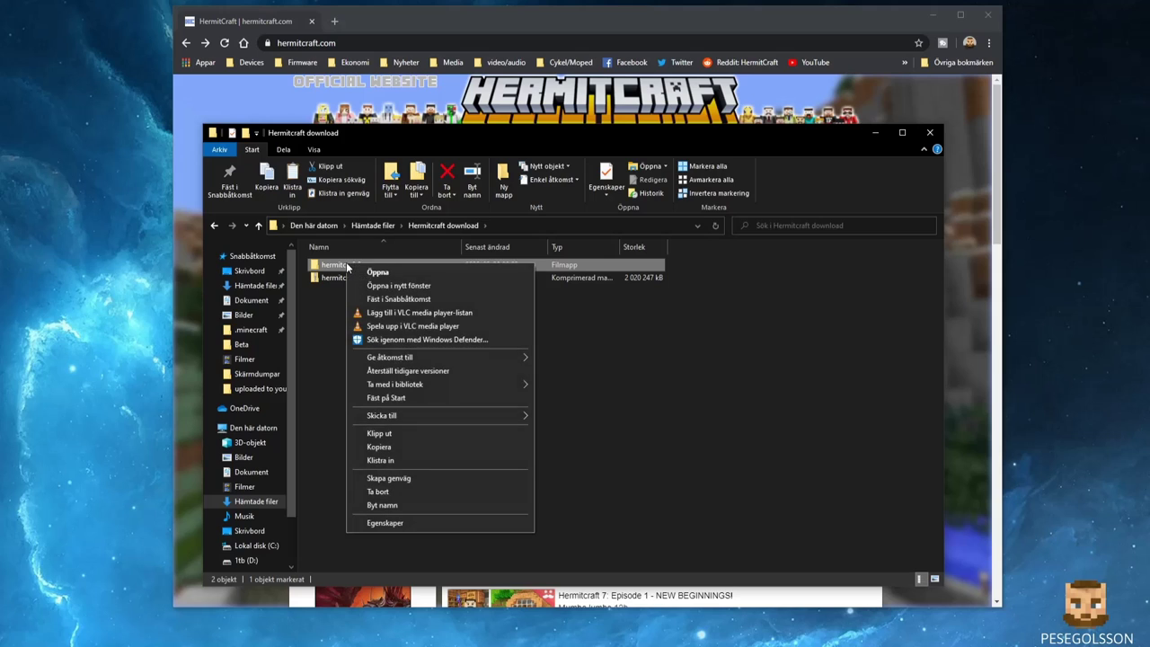
left_click(382, 447)
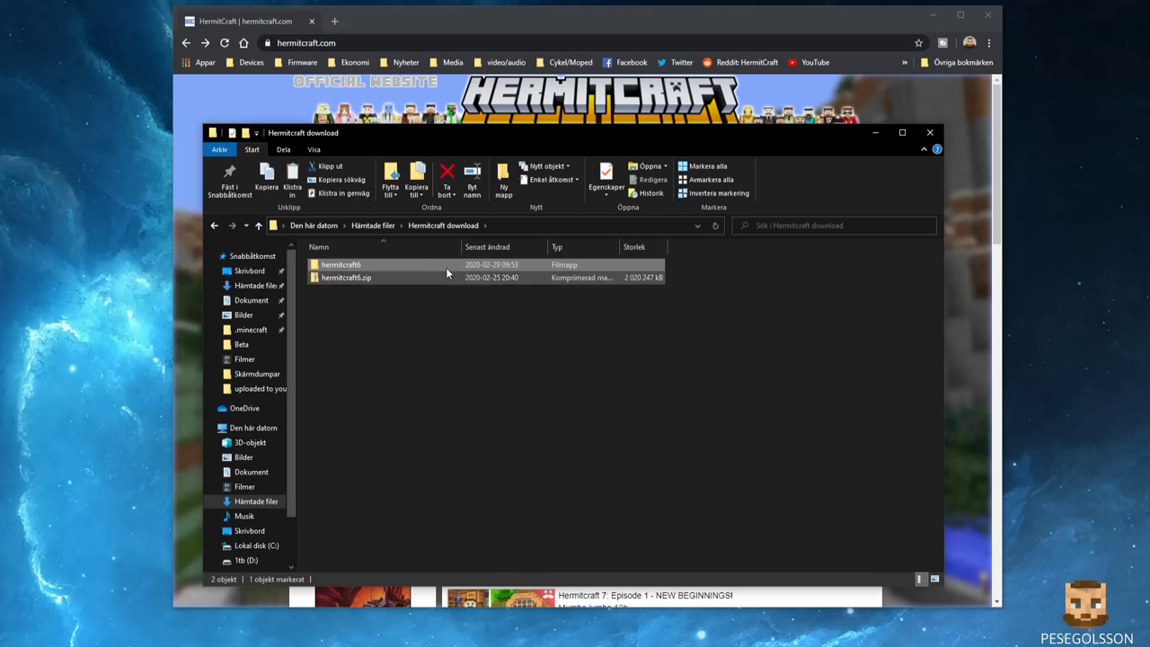
- Go to %appdata% from the address bar to reach the Roaming folder
left_click(500, 222)
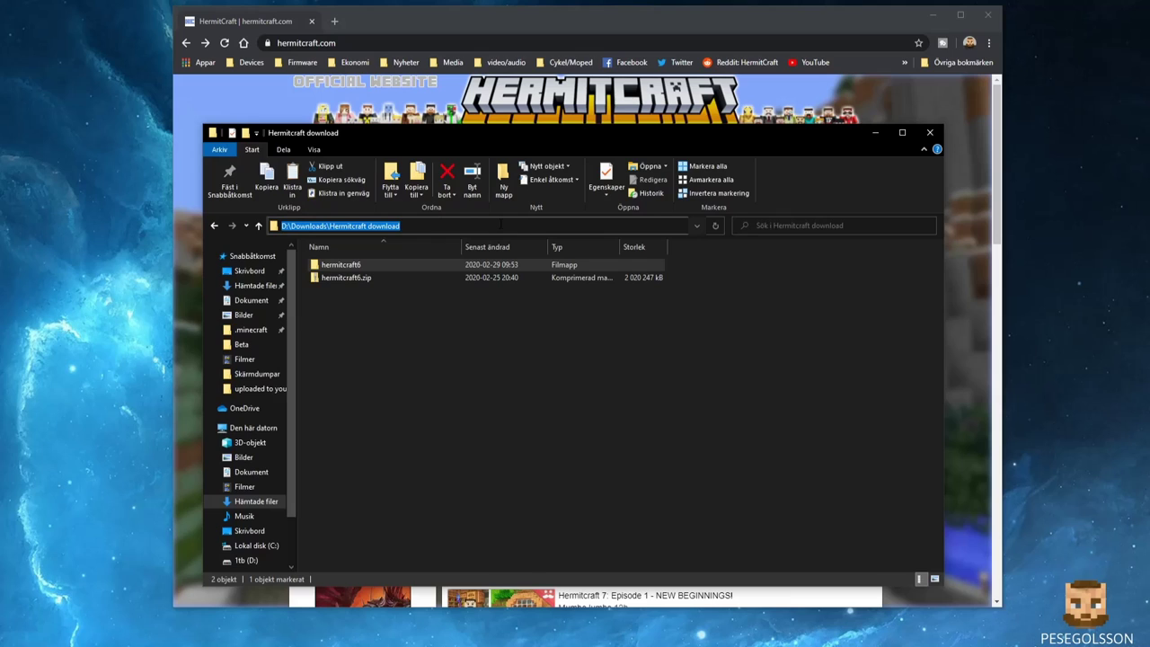
type("%")
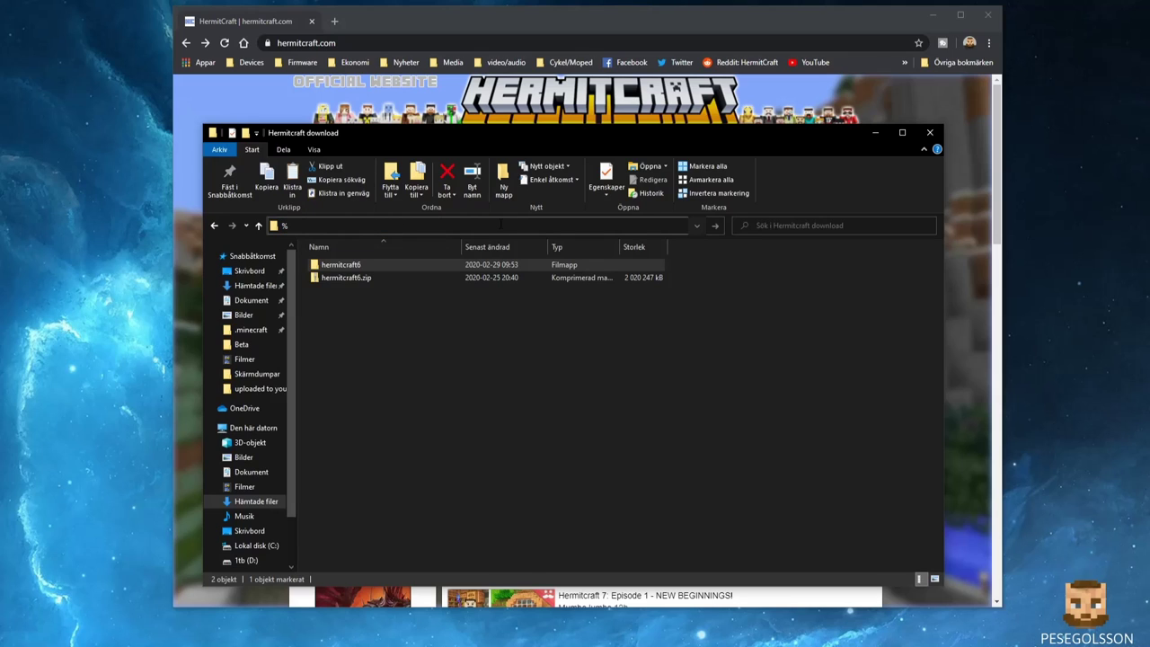
type("appdata%")
key("Return")
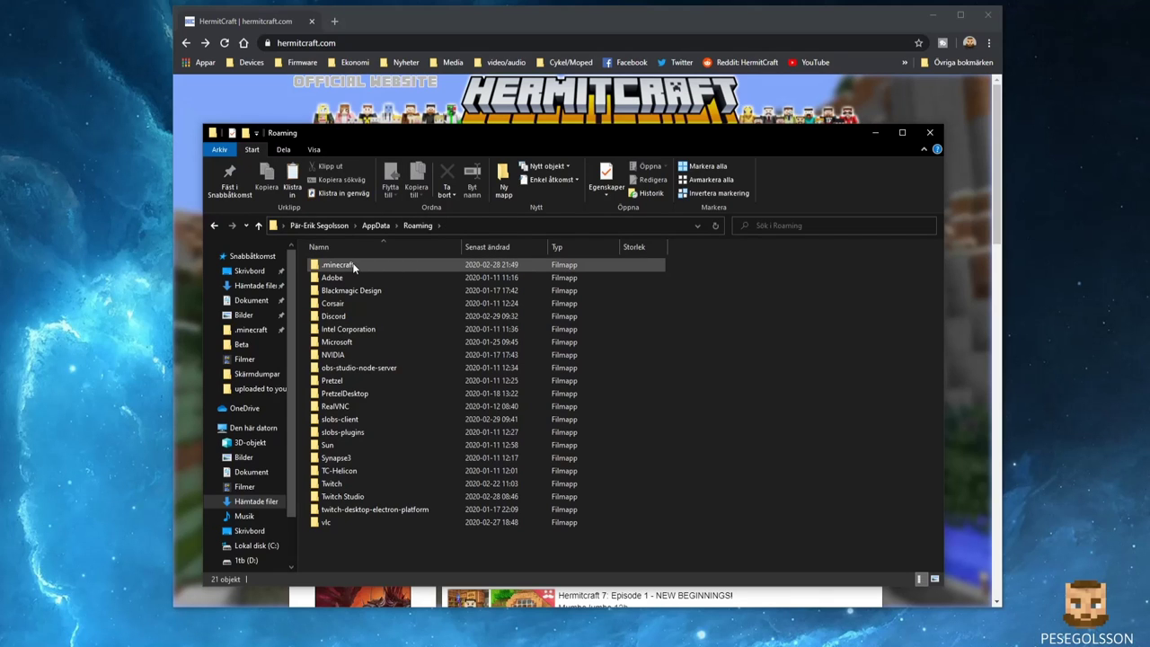
- Paste the copied hermitcraft6 world into the .minecraft\saves folder
mouse_move(350, 266)
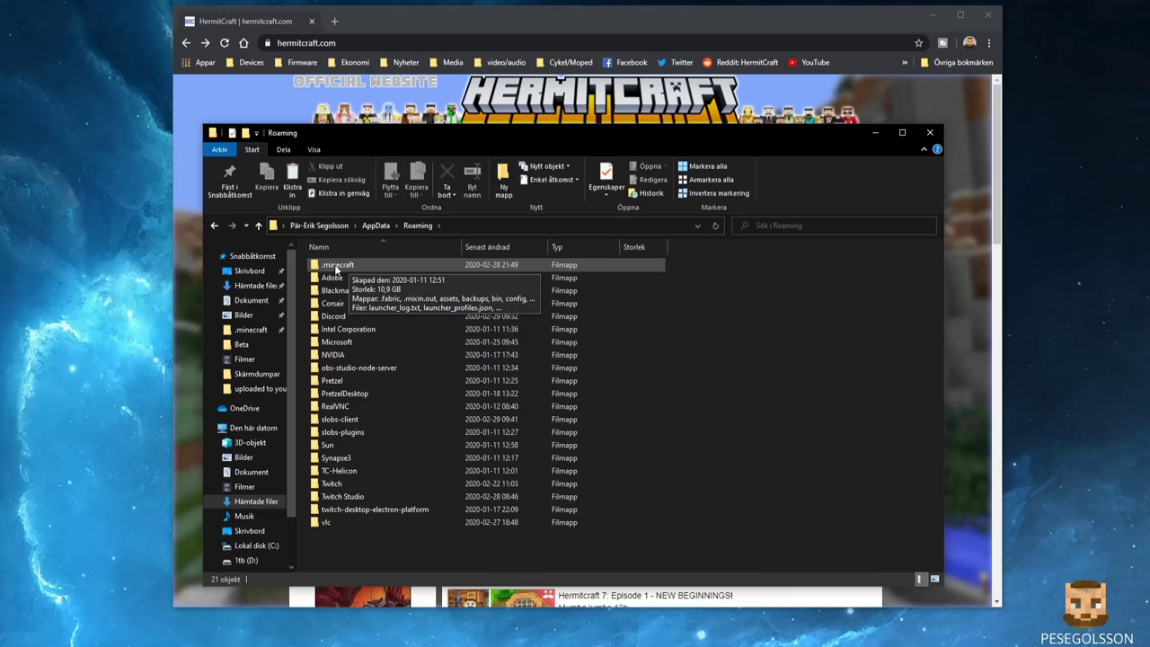
double_click(337, 266)
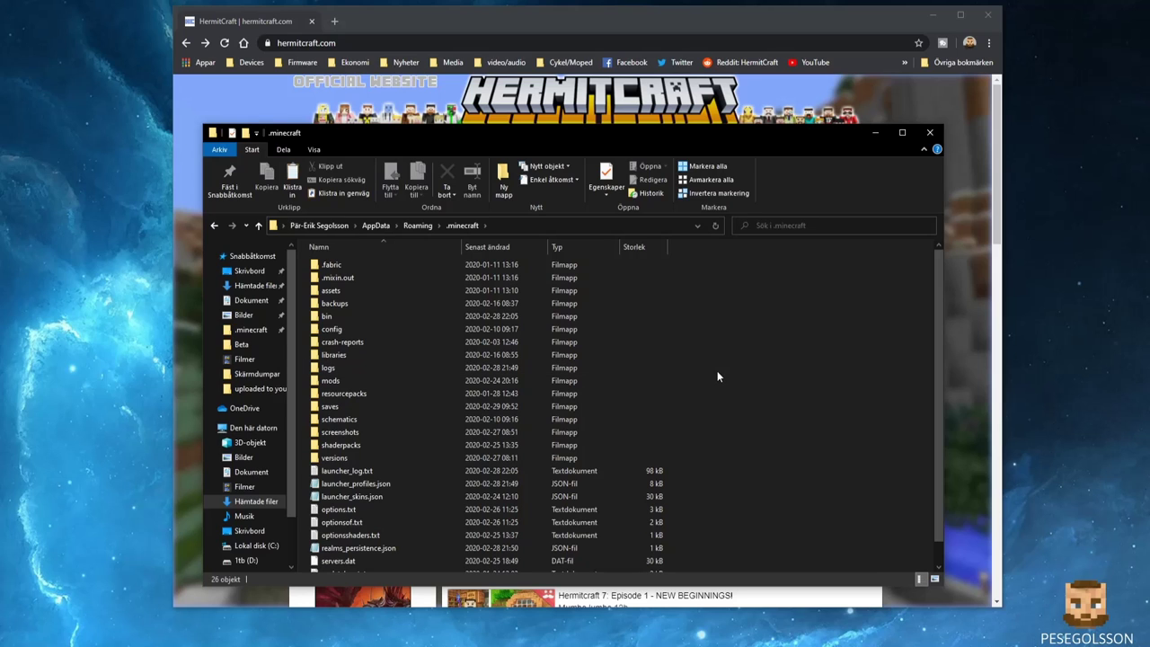
scroll(716, 377, "down", 1)
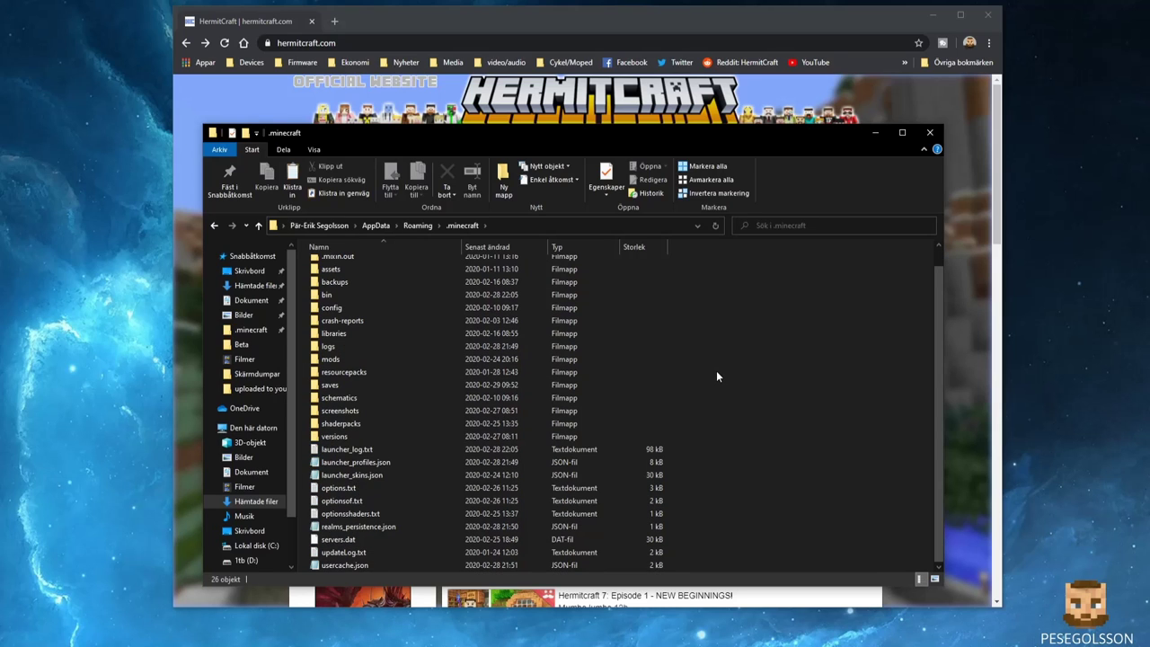
scroll(716, 372, "up", 1)
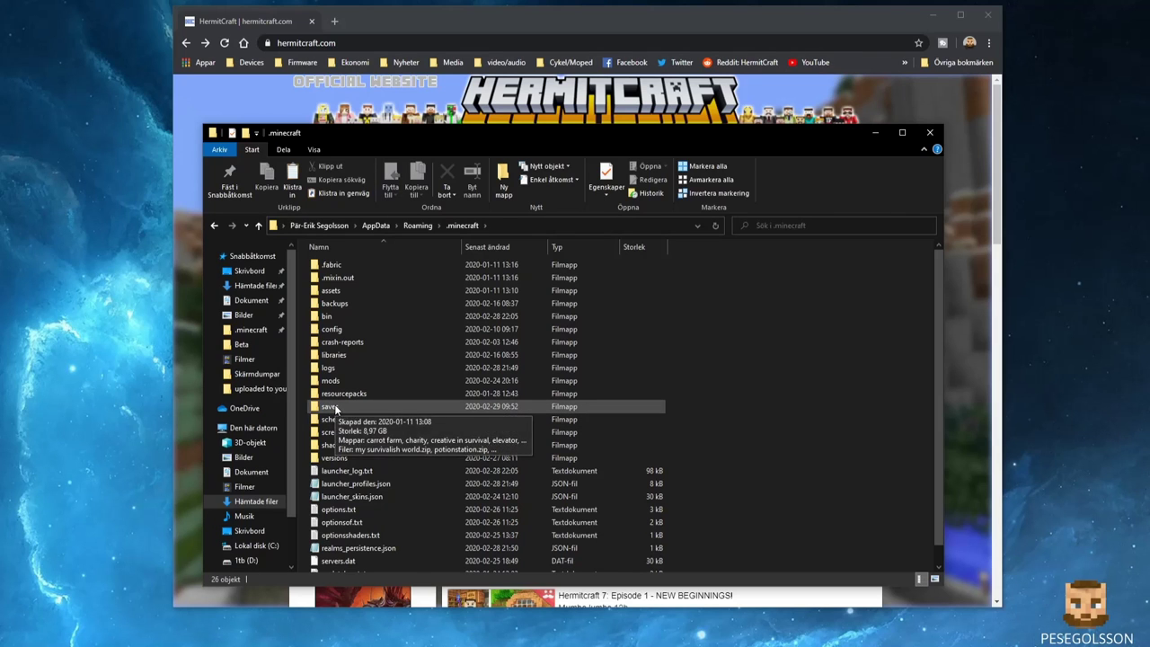
double_click(336, 409)
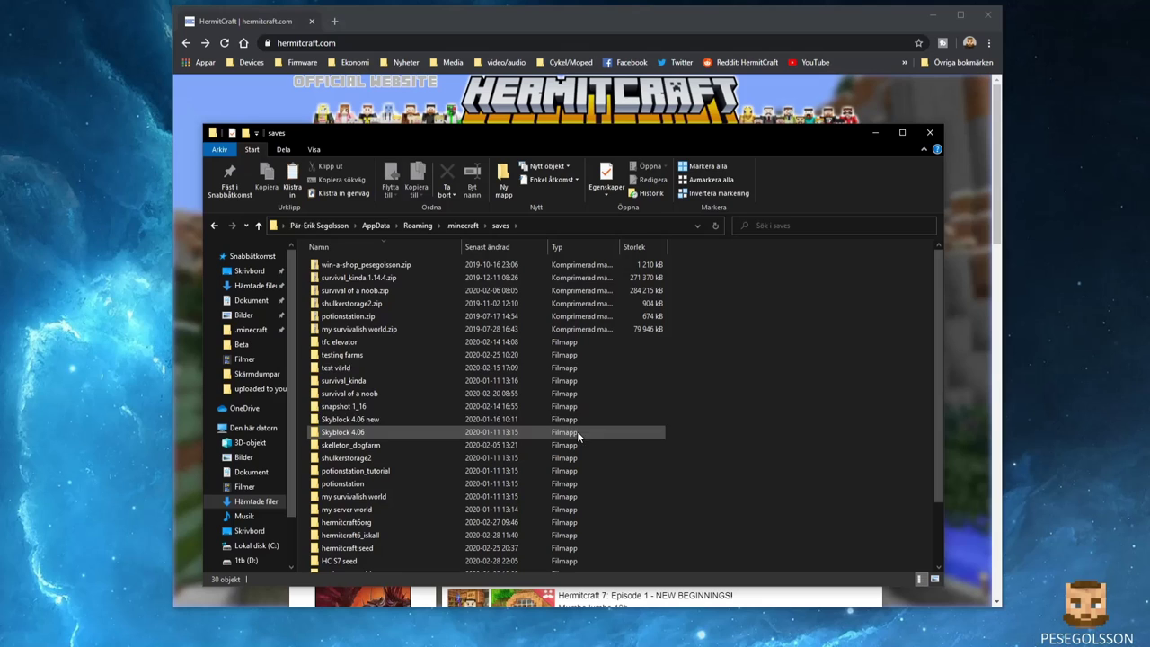
left_click(293, 173)
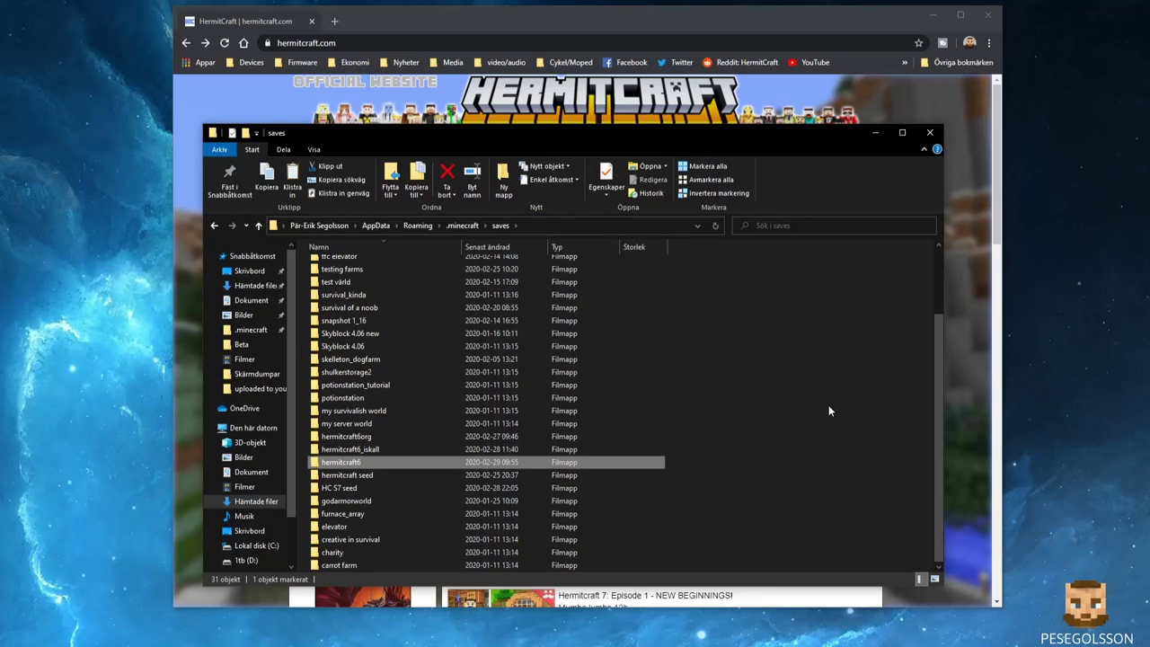
- Refresh saves, open the hermitcraft6 world folder, and centre the Minecraft Launcher window
right_click(829, 406)
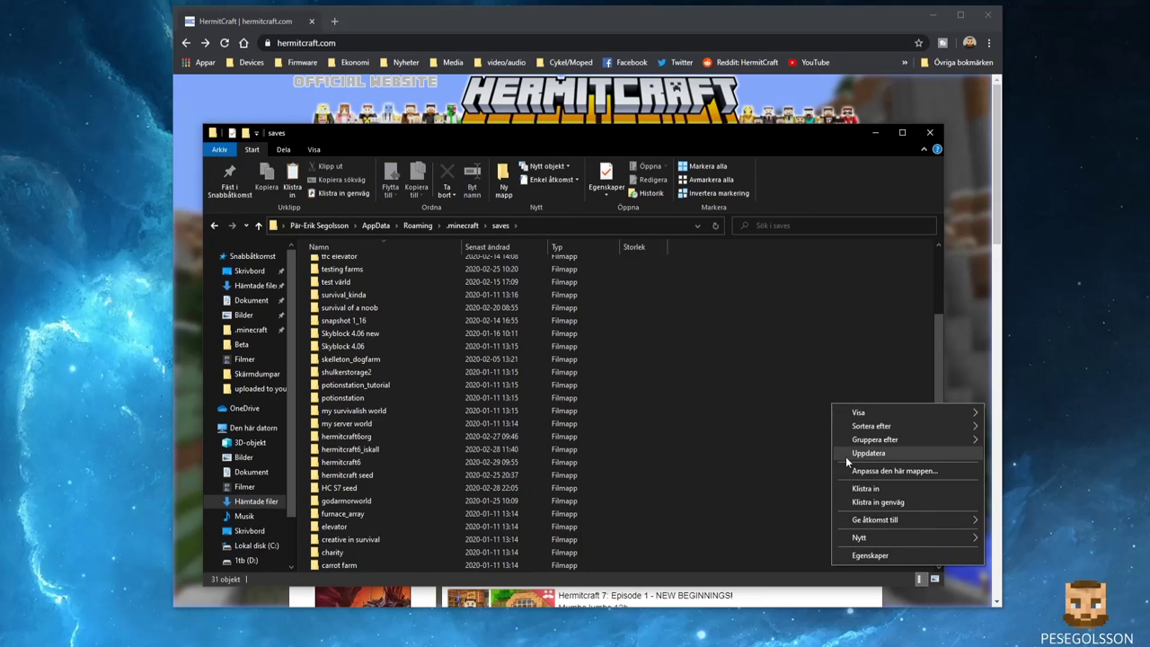
left_click(805, 347)
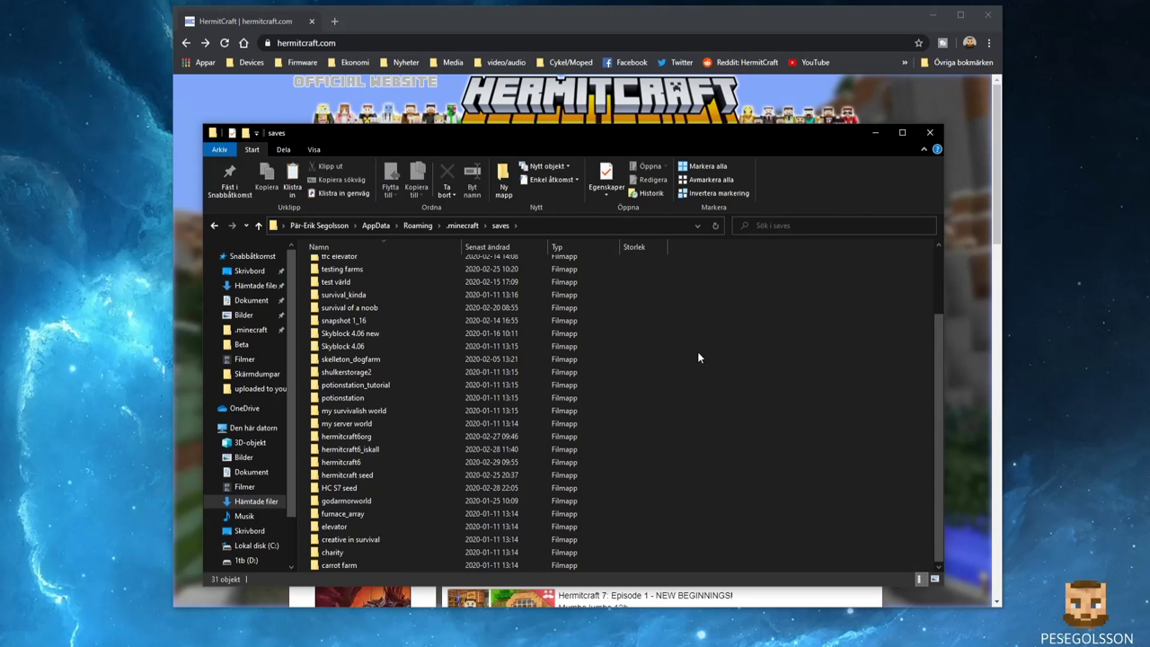
double_click(342, 463)
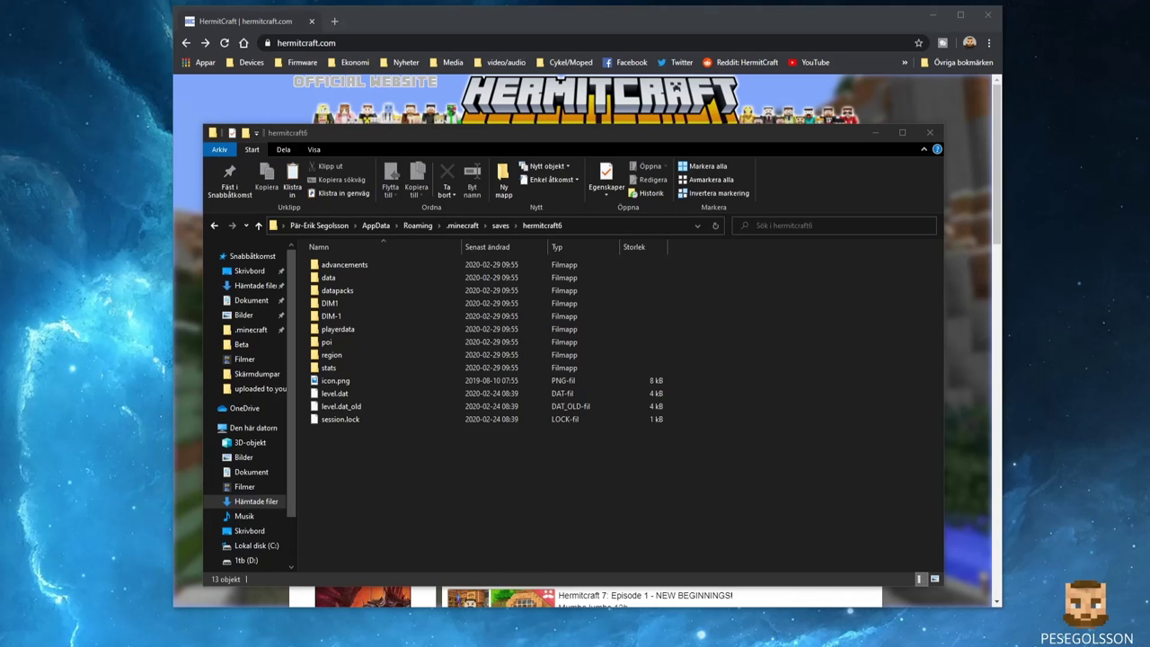
left_click_drag(9, 144, 575, 181)
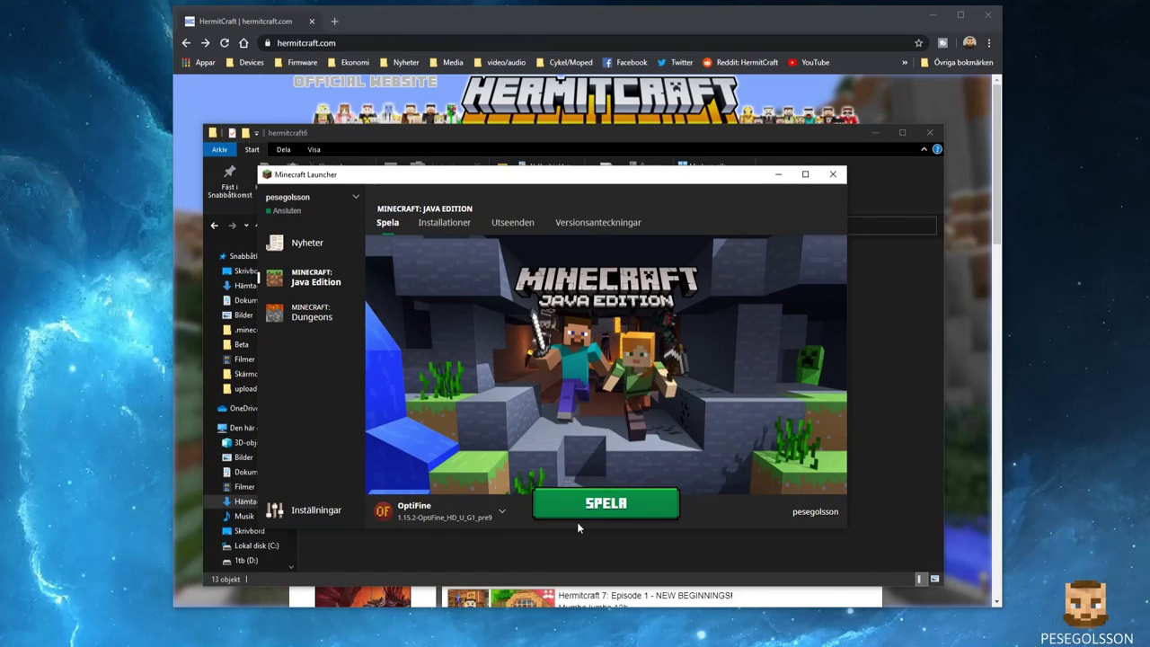
- Select the optifine 1.14.4 version and launch it with SPELA
left_click(503, 509)
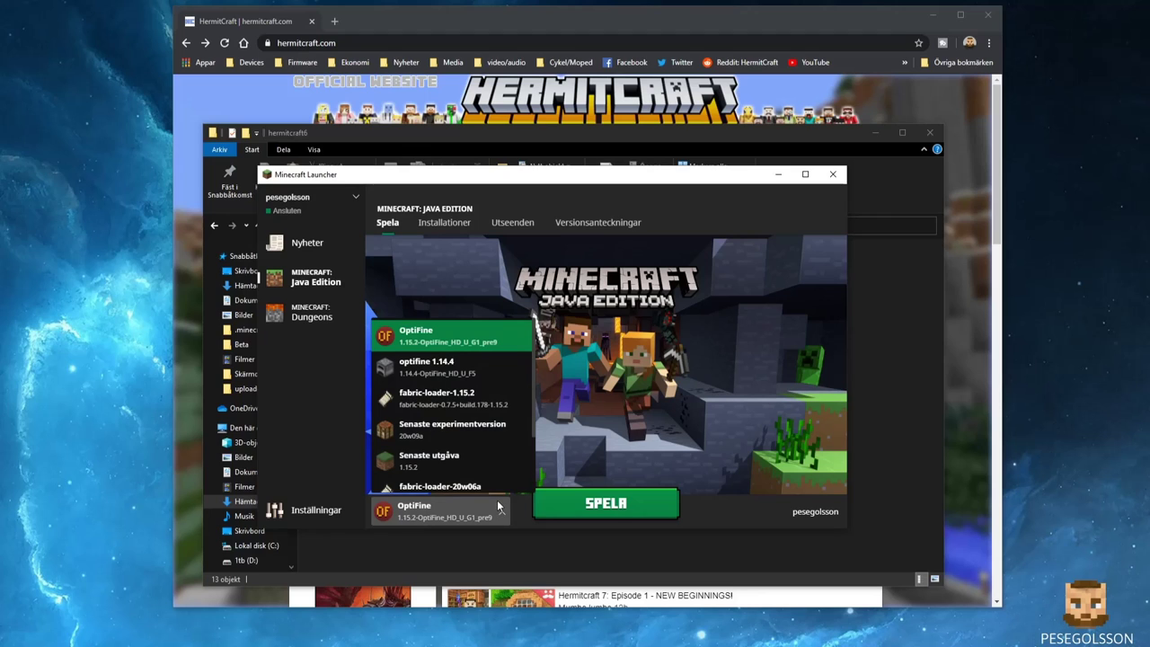
left_click(430, 369)
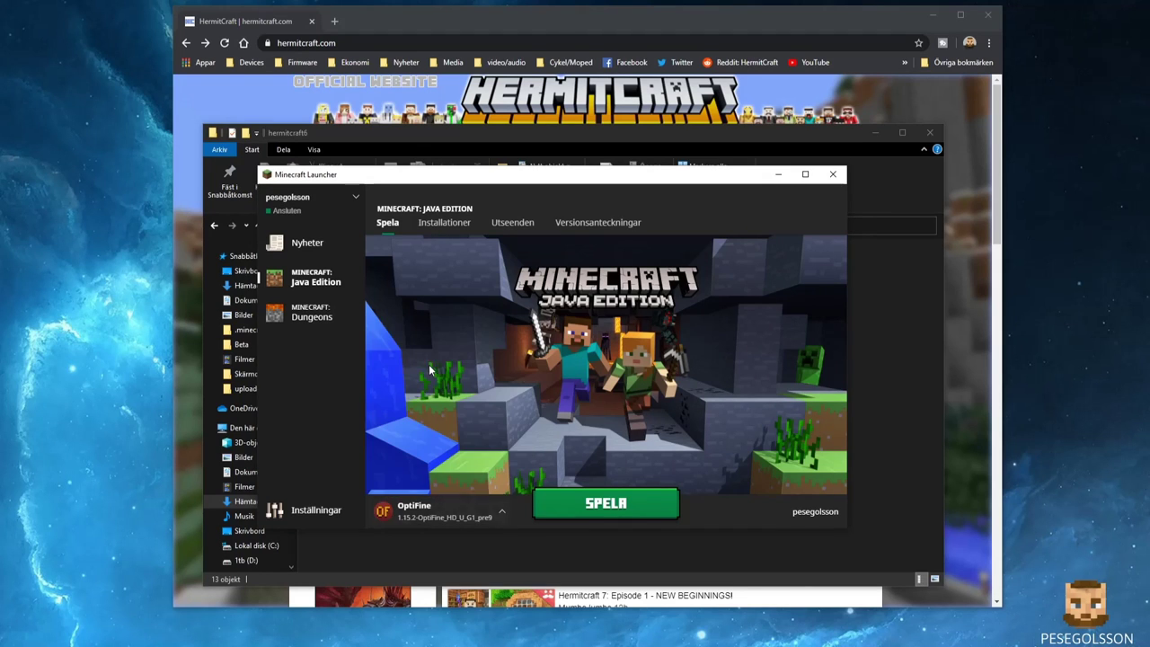
left_click(608, 506)
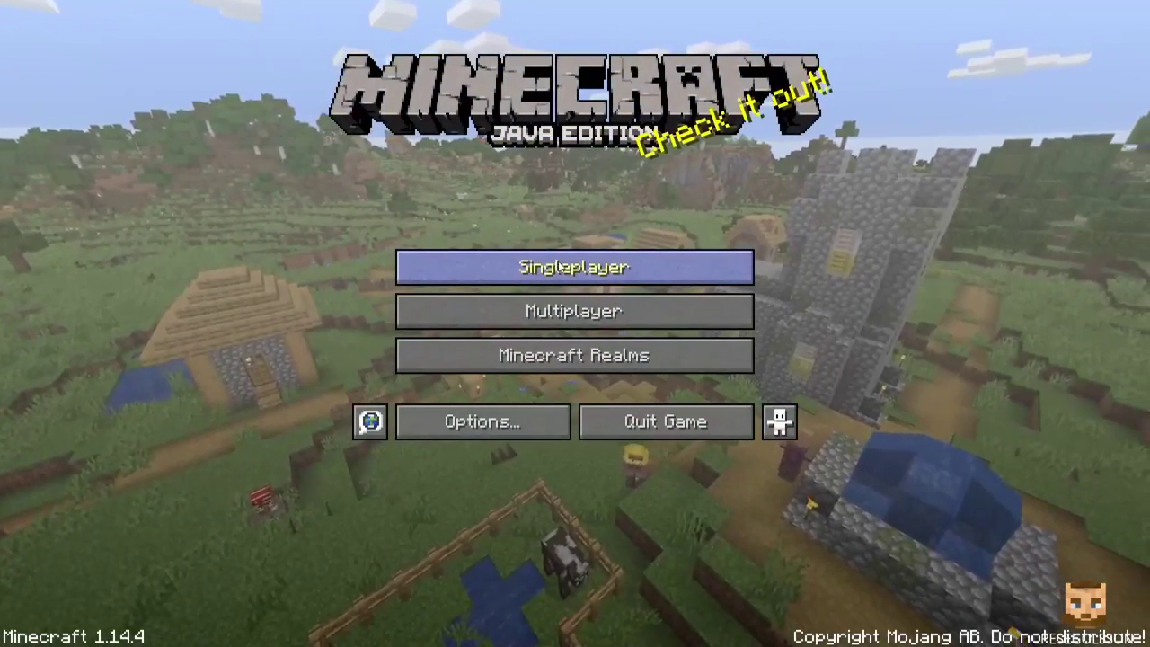
- Open the Singleplayer world list and load the hermitcraft6 world
left_click(620, 267)
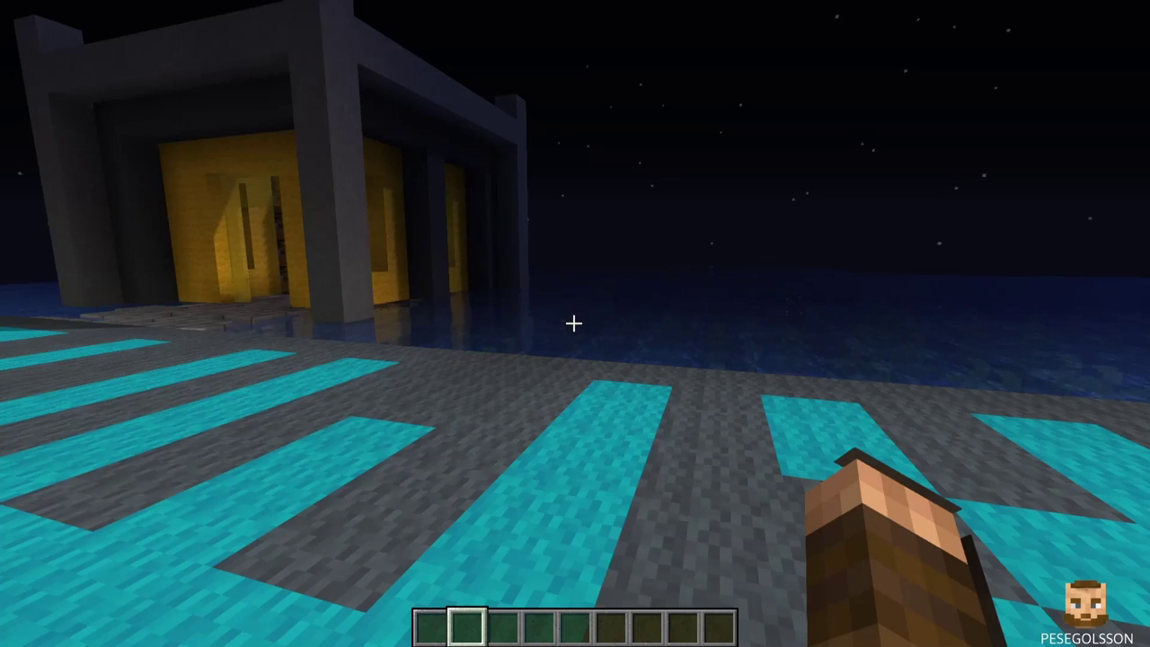
- Walk the cyan-lettered path toward the tower, then out along the stone dock
key("w")
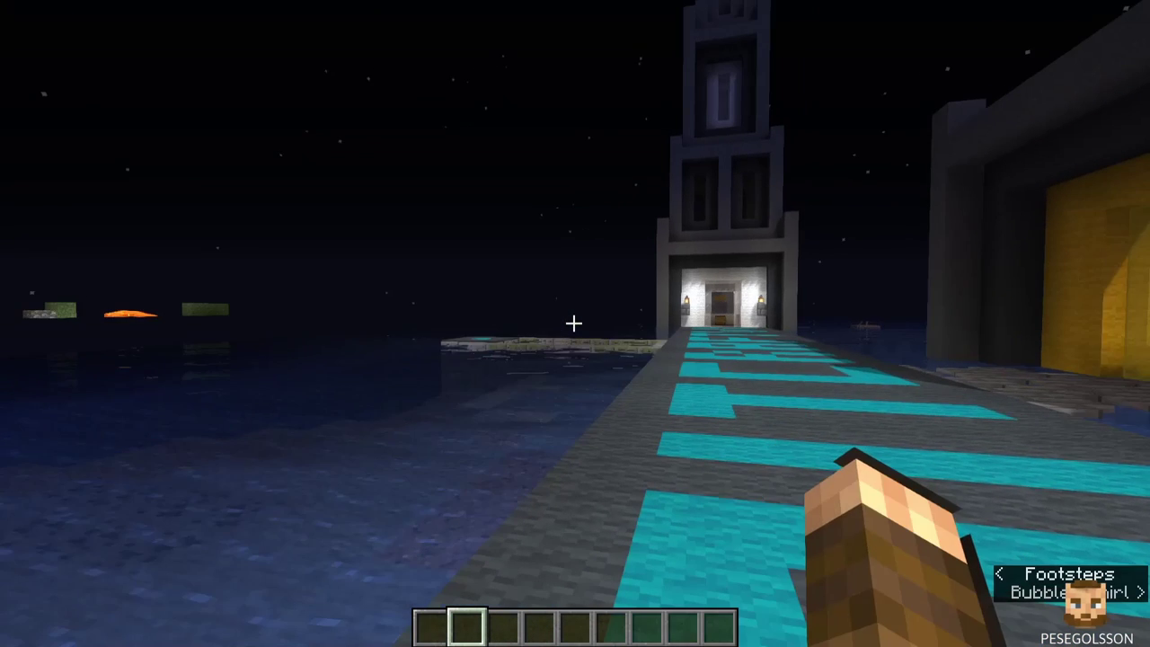
key("w")
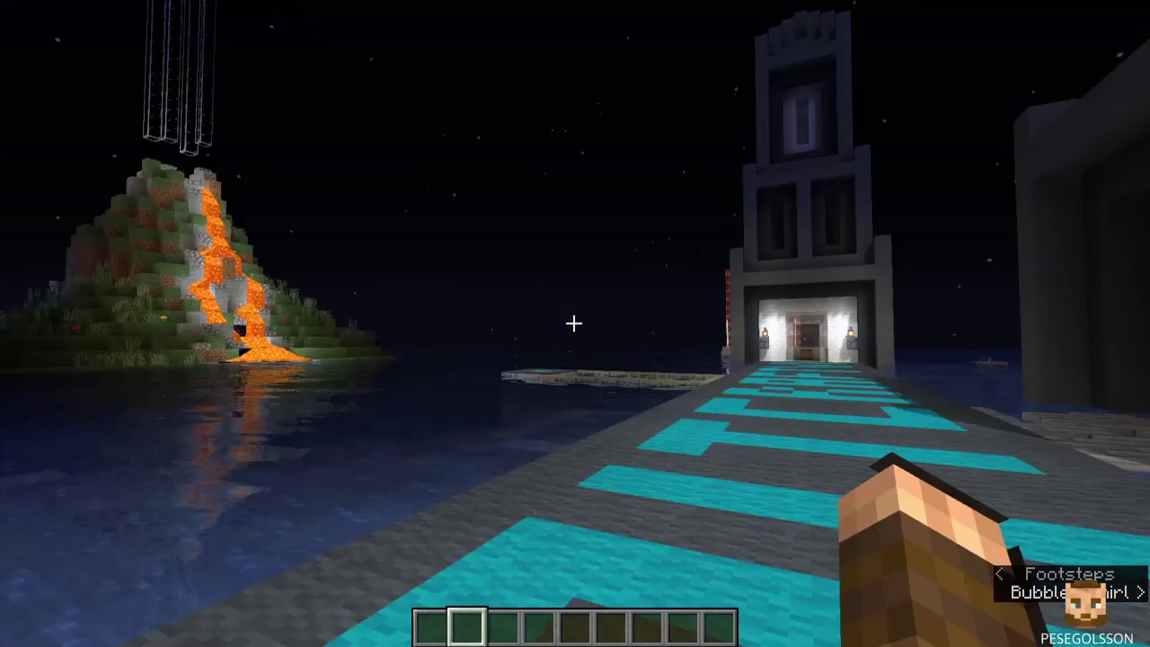
key("w")
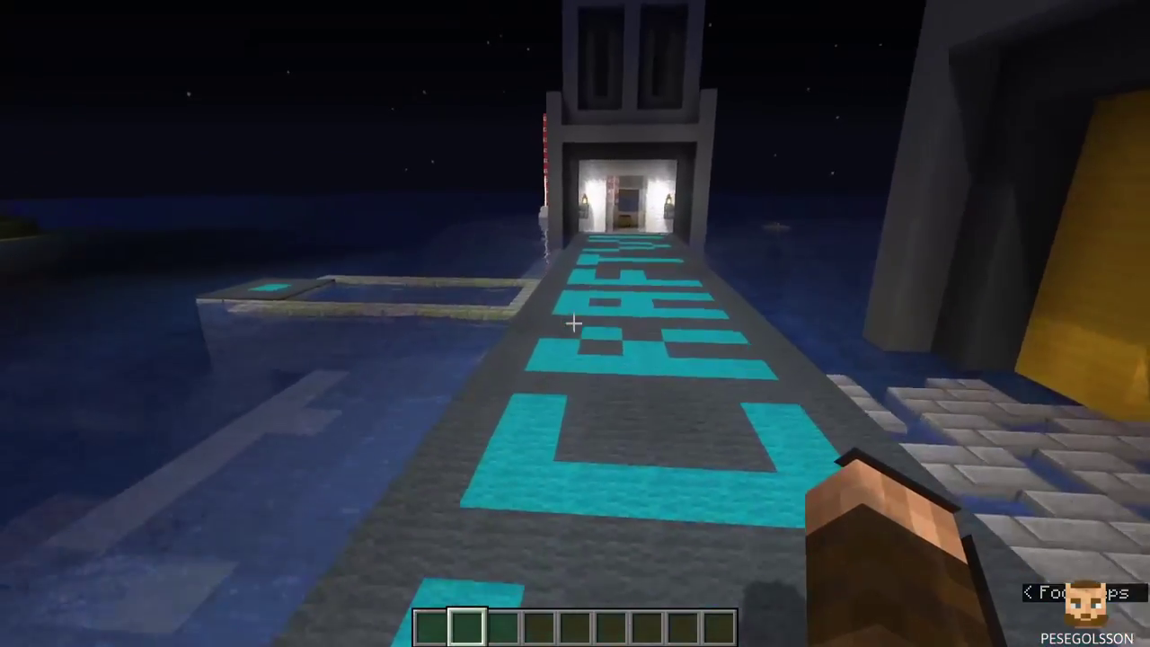
key("w")
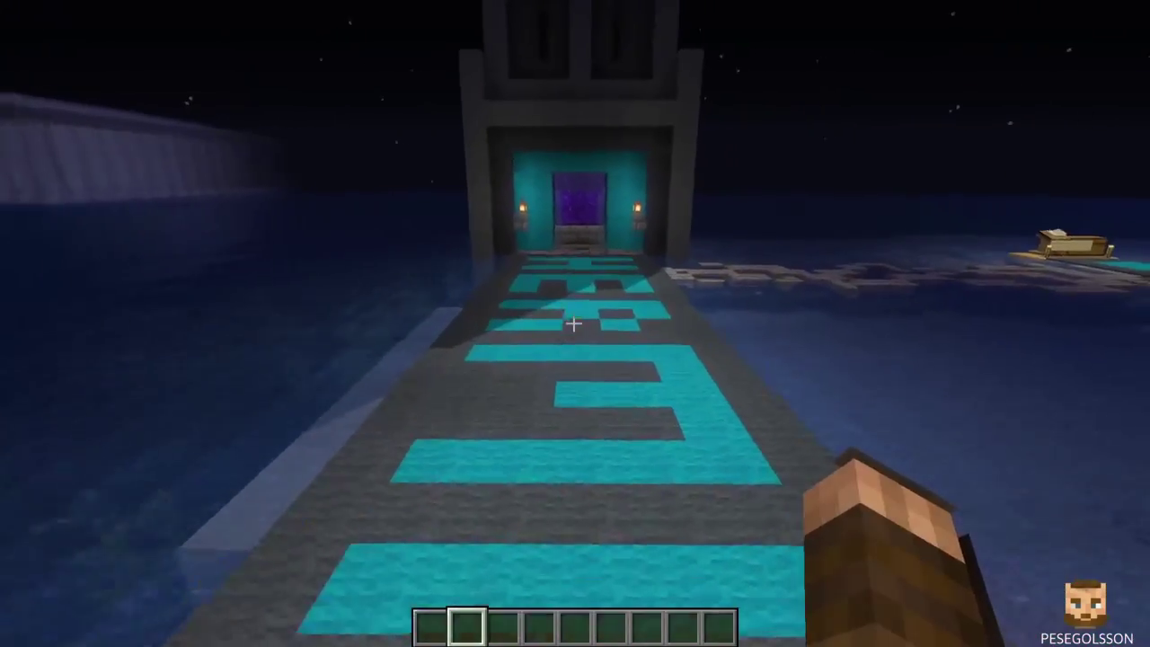
key("w")
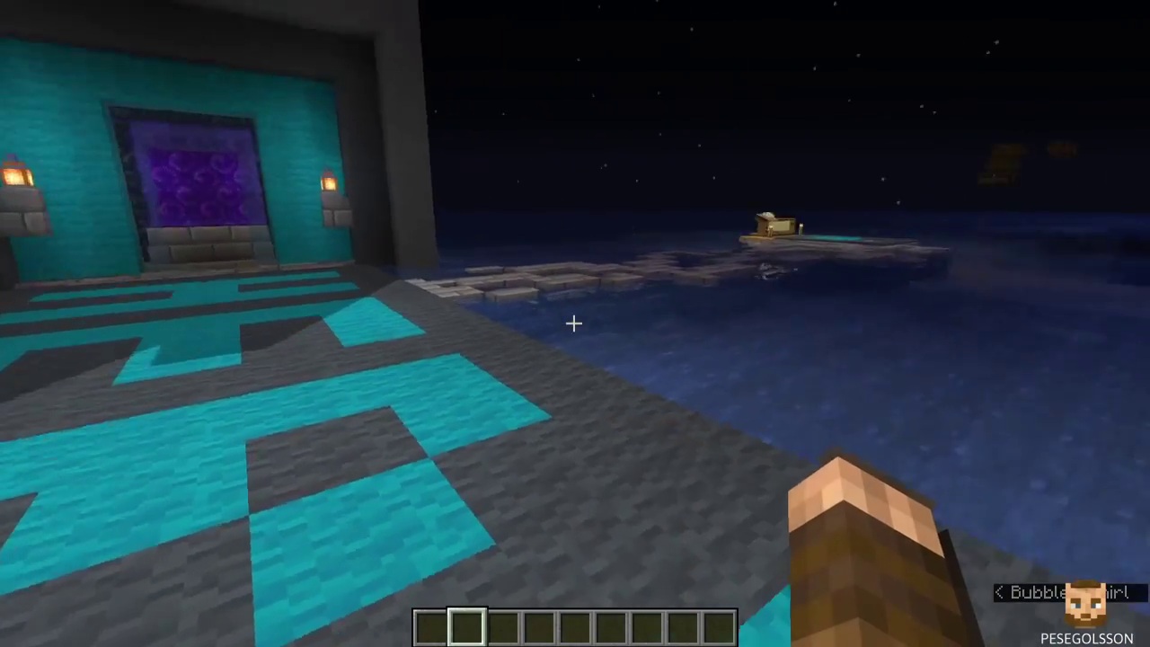
key("w")
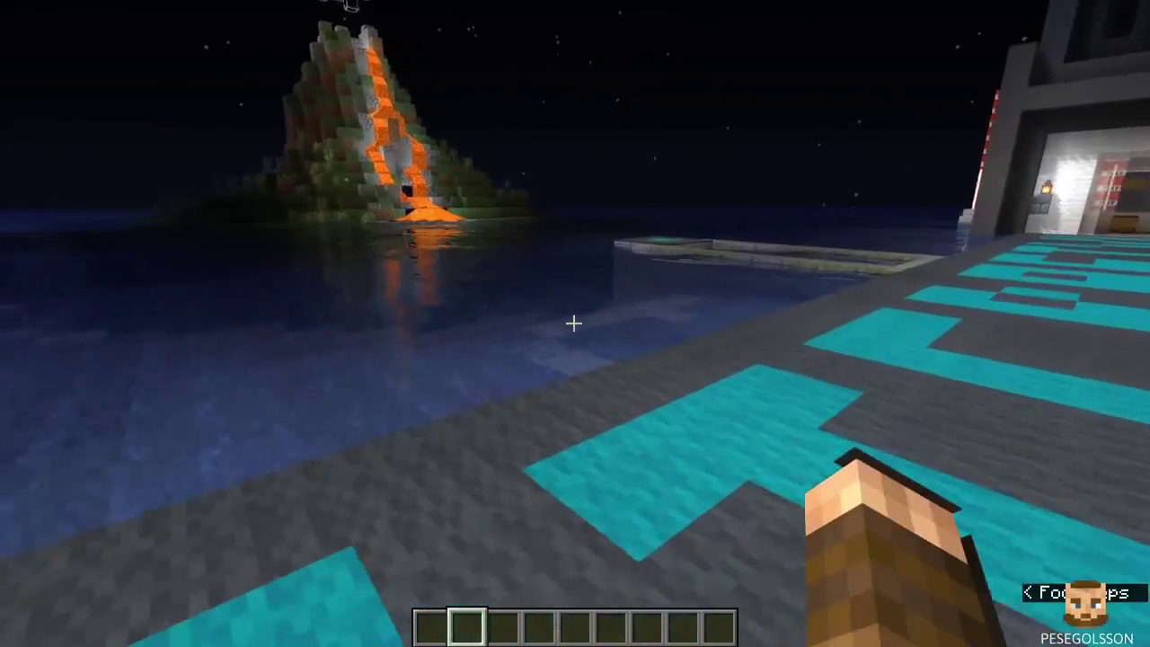
key("w")
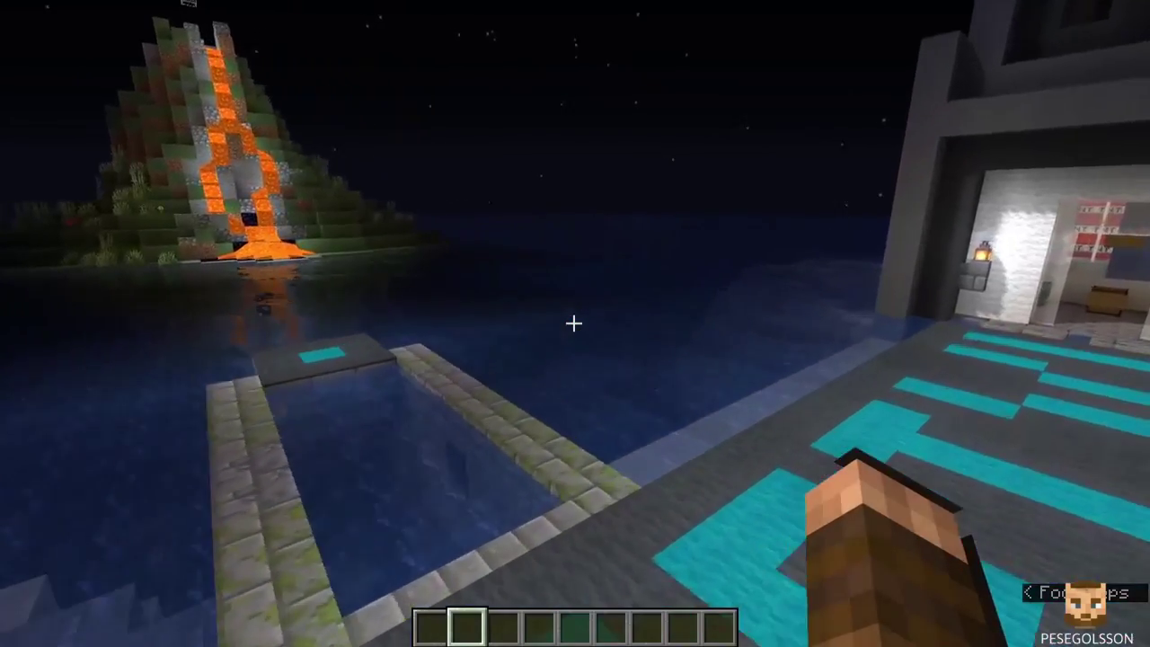
- Visit the portal building and the lectern, then return along the path to the tower
key("s")
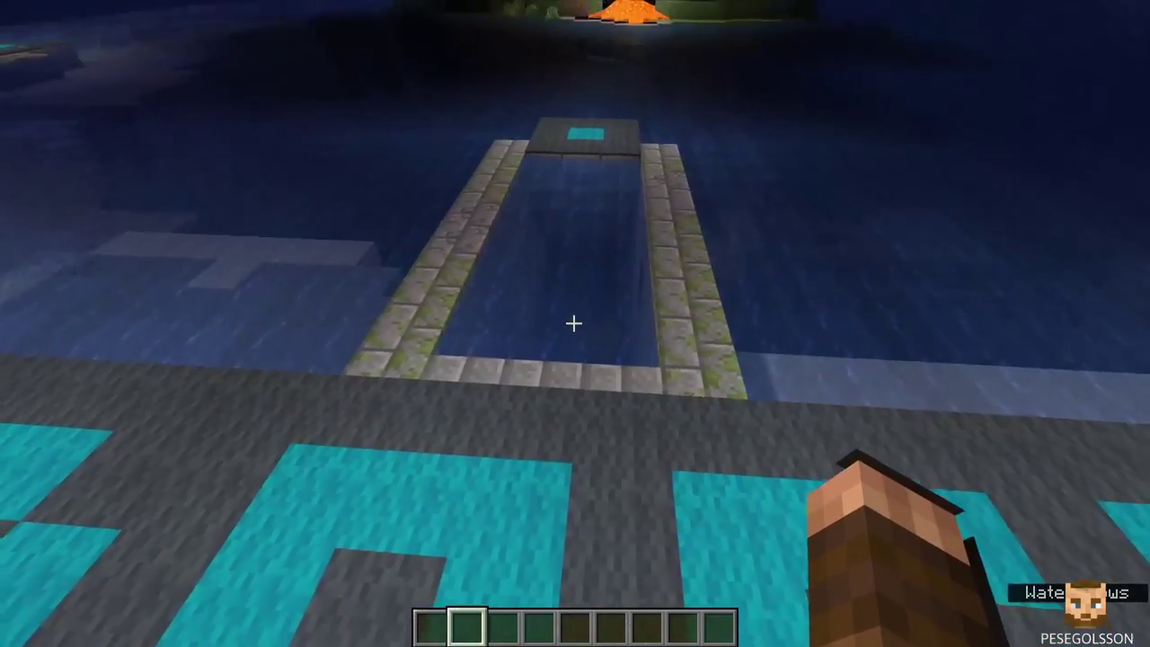
key("w")
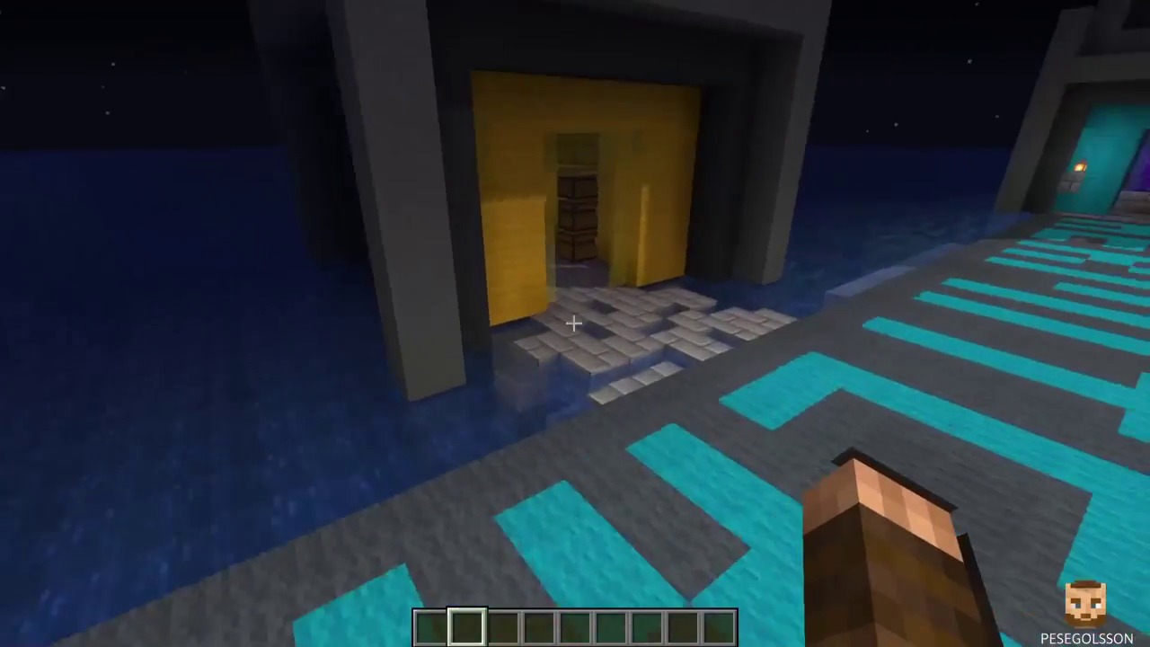
key("w")
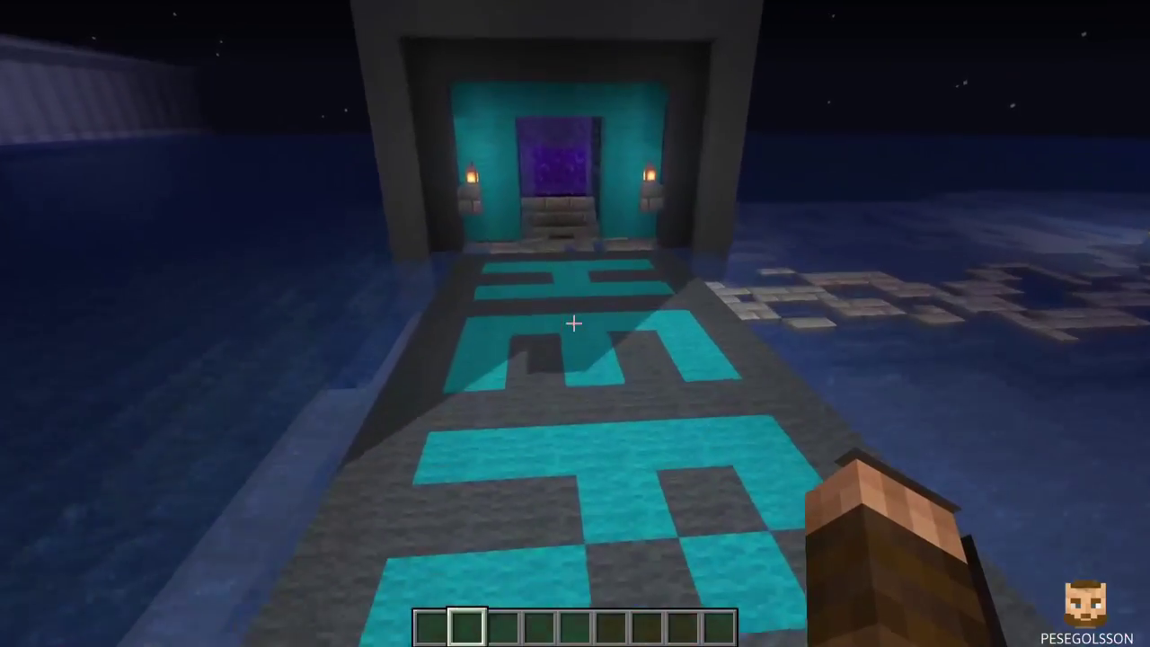
key("s")
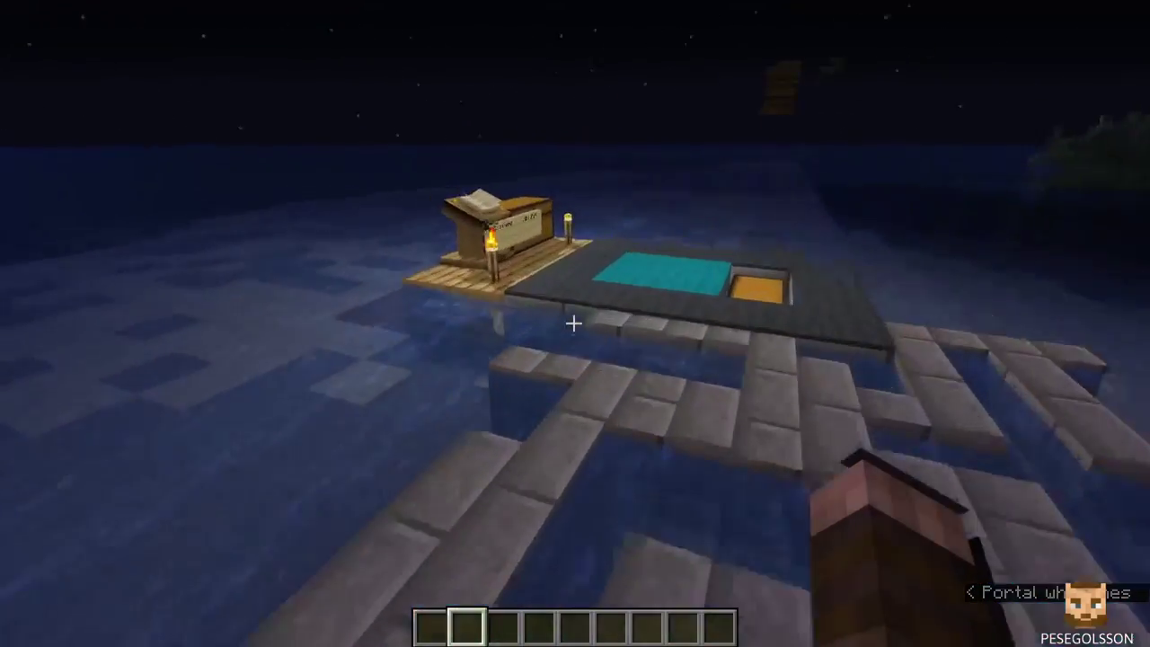
key("w")
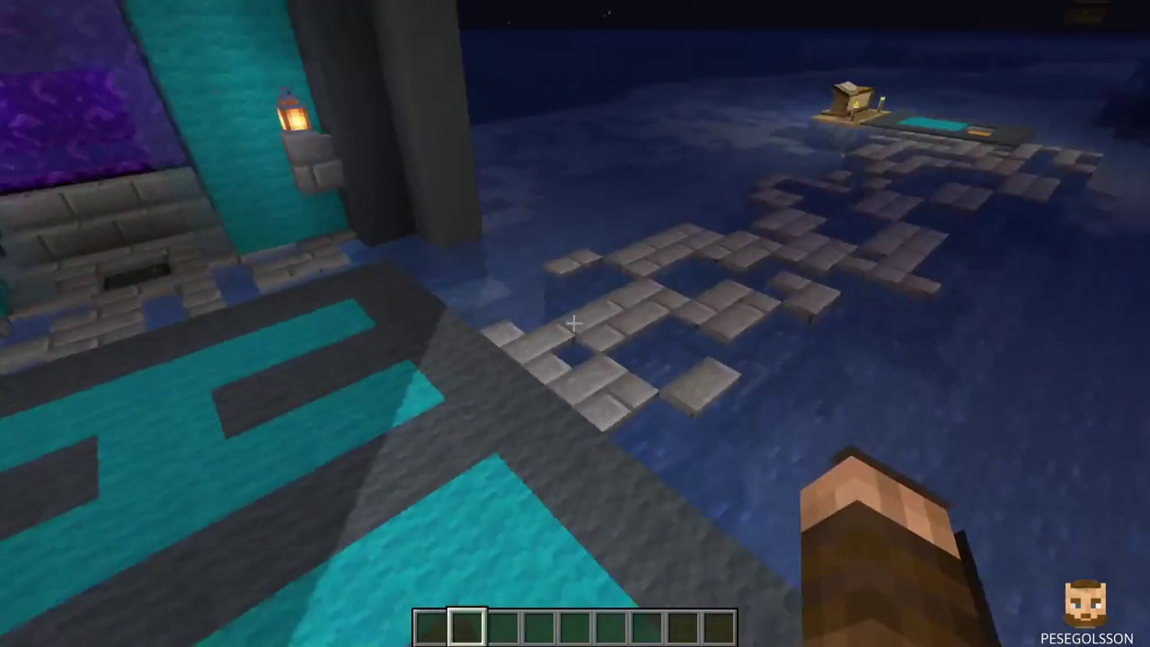
key("w")
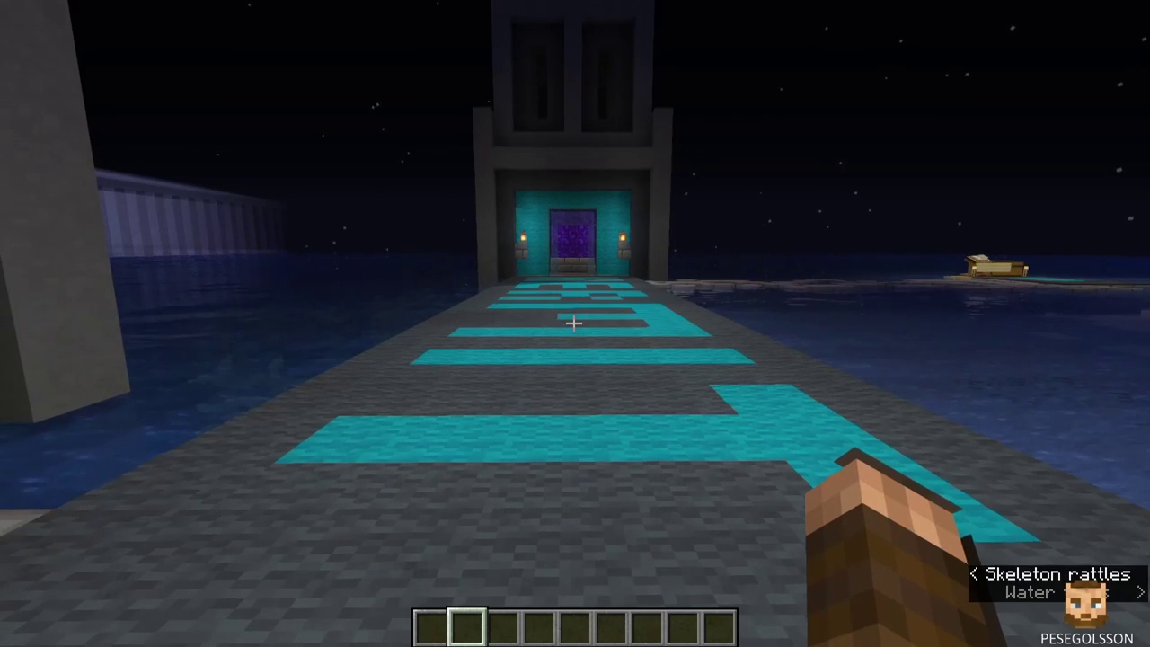
key("w")
mouse_move(573, 323)
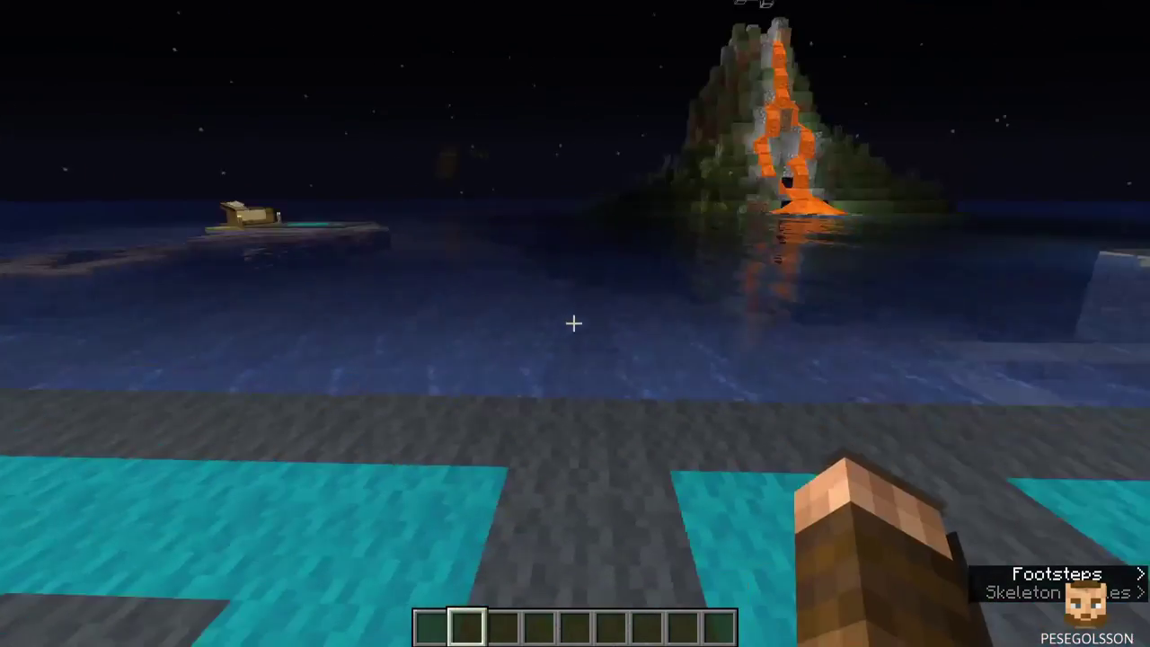
key("a")
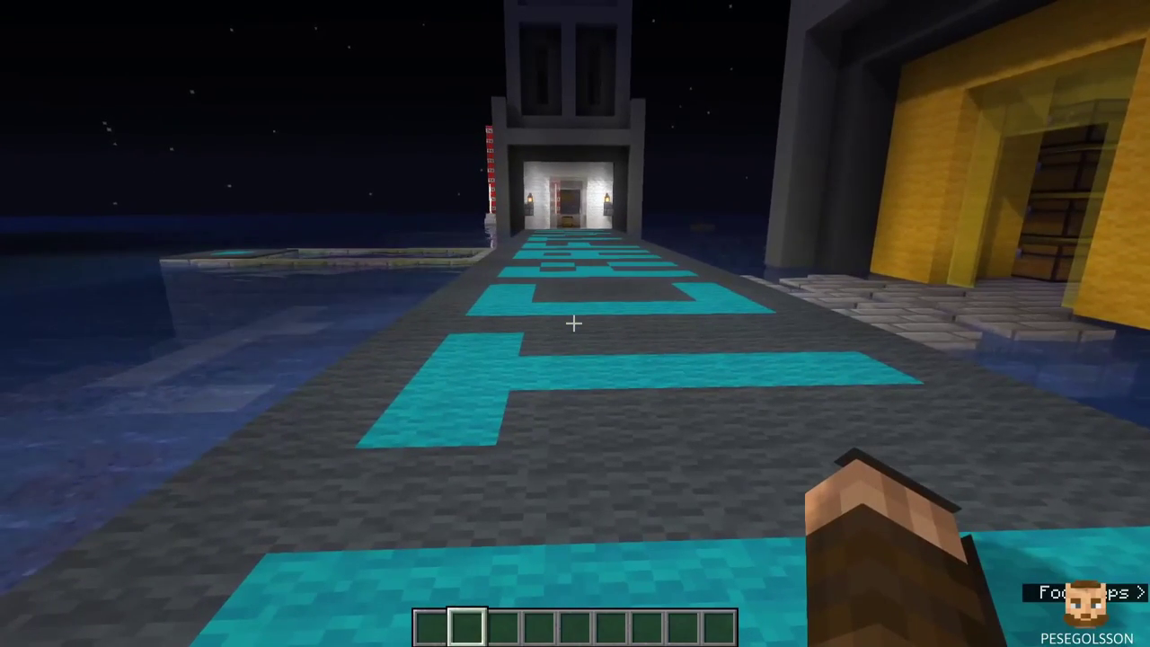